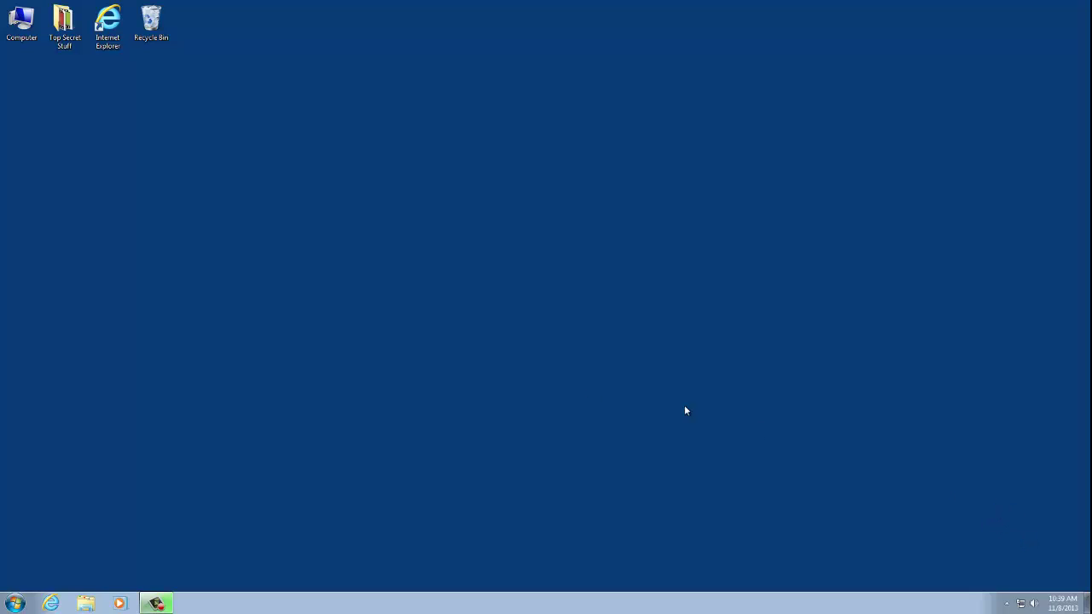
Launch Internet Explorer to the MSN.com home page.
{"action": "double_click", "coordinate": [108, 26]}
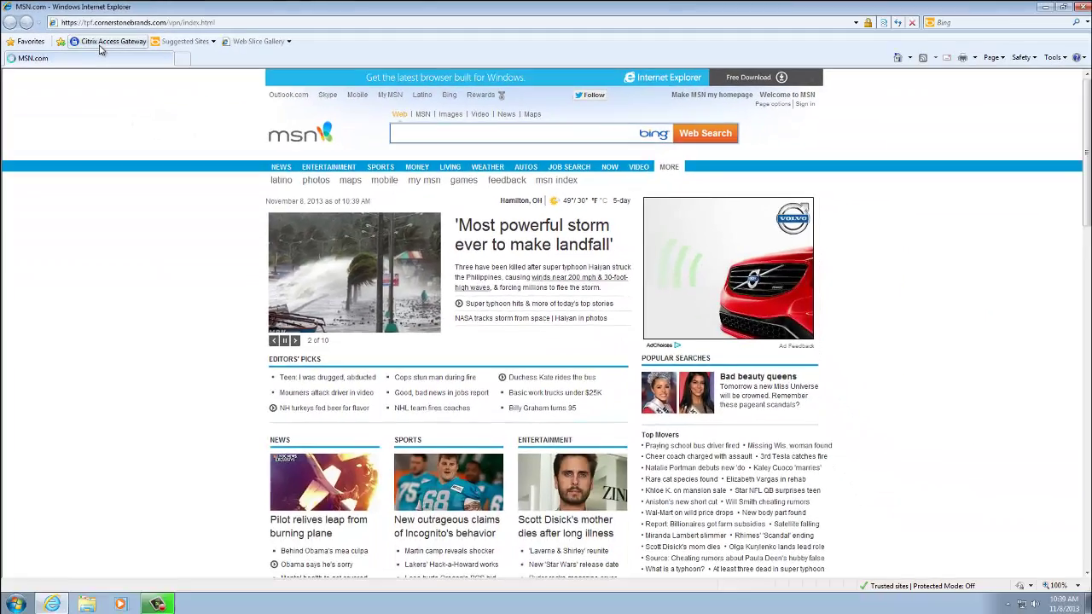
Log on to Citrix Access Gateway with the user's name and password.
{"action": "left_click", "coordinate": [147, 63]}
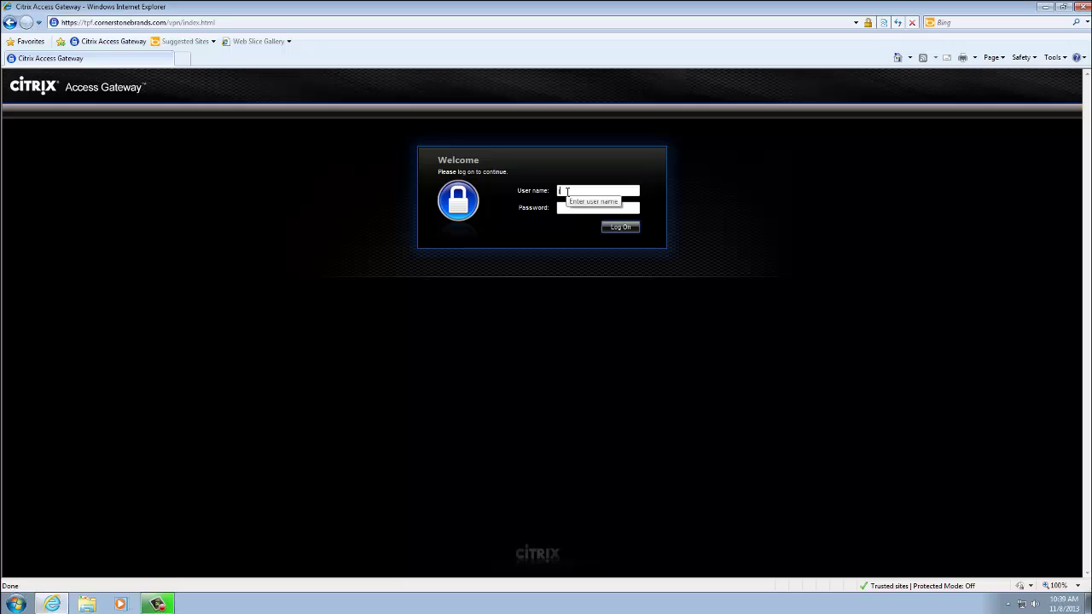
{"action": "type", "text": "jdoe"}
{"action": "key", "text": "Tab"}
{"action": "type", "text": "••••••••••"}
{"action": "key", "text": "Return"}
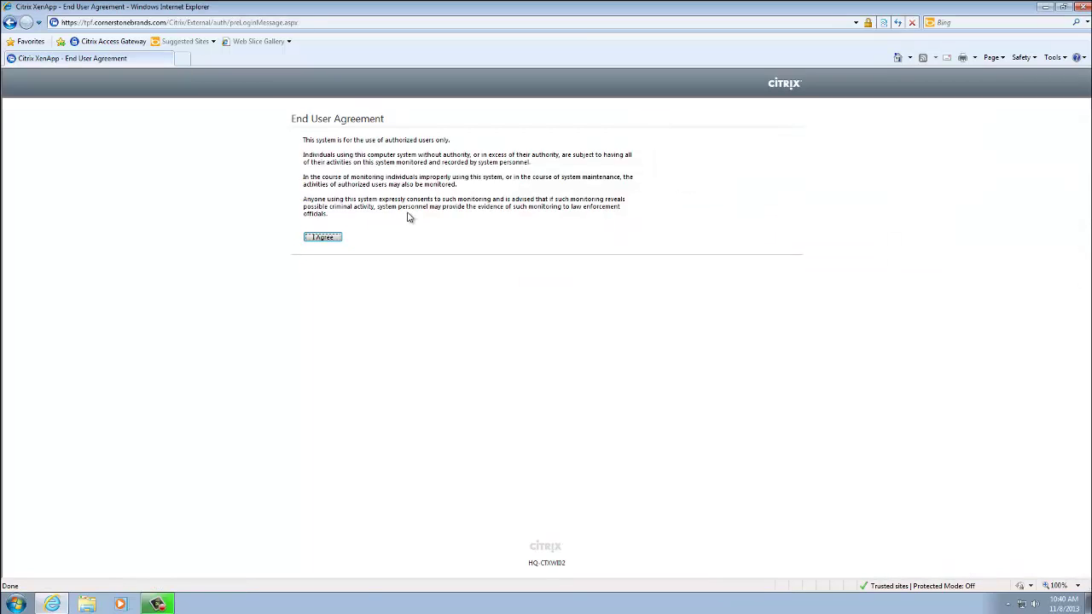
Accept the XenApp end user agreement and launch the CSS1 CSS2 Desktop.
{"action": "left_click", "coordinate": [330, 238]}
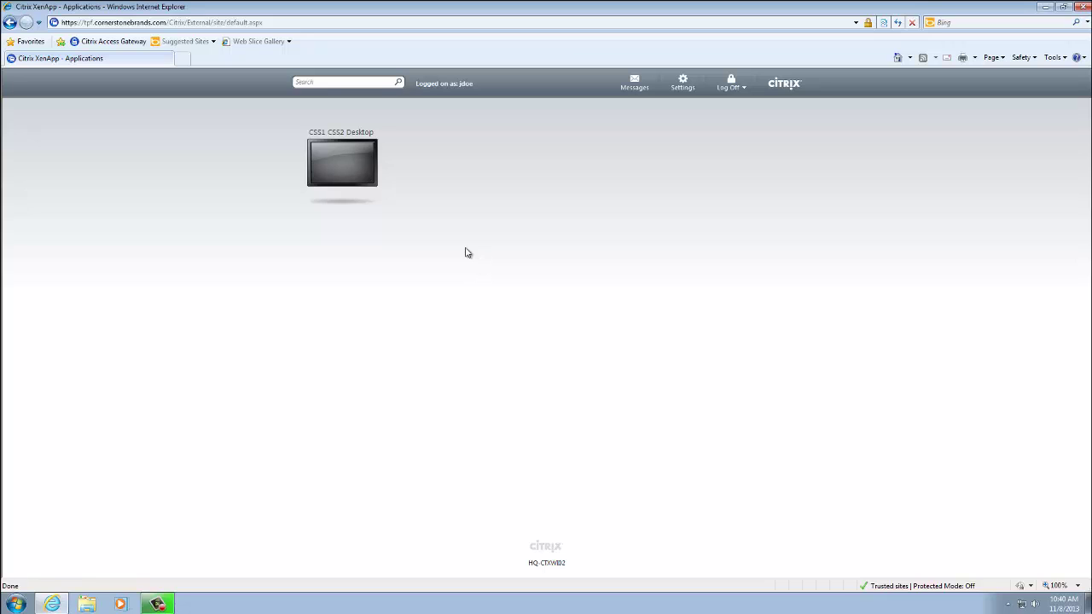
{"action": "left_click", "coordinate": [339, 165]}
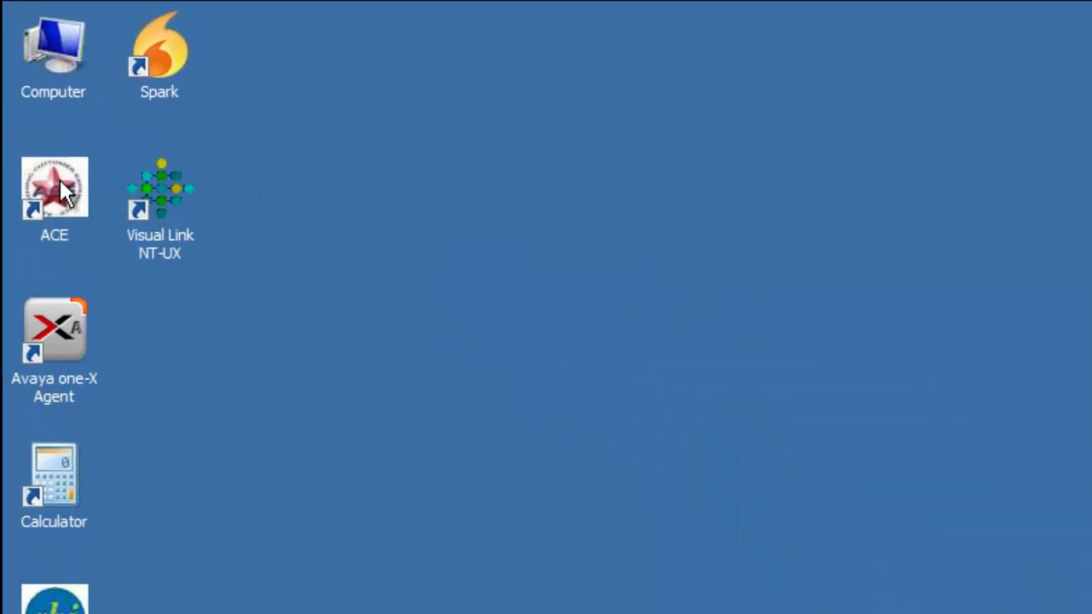
Start Avaya one-X Agent on the remote desktop and bring up its login settings.
{"action": "double_click", "coordinate": [54, 333]}
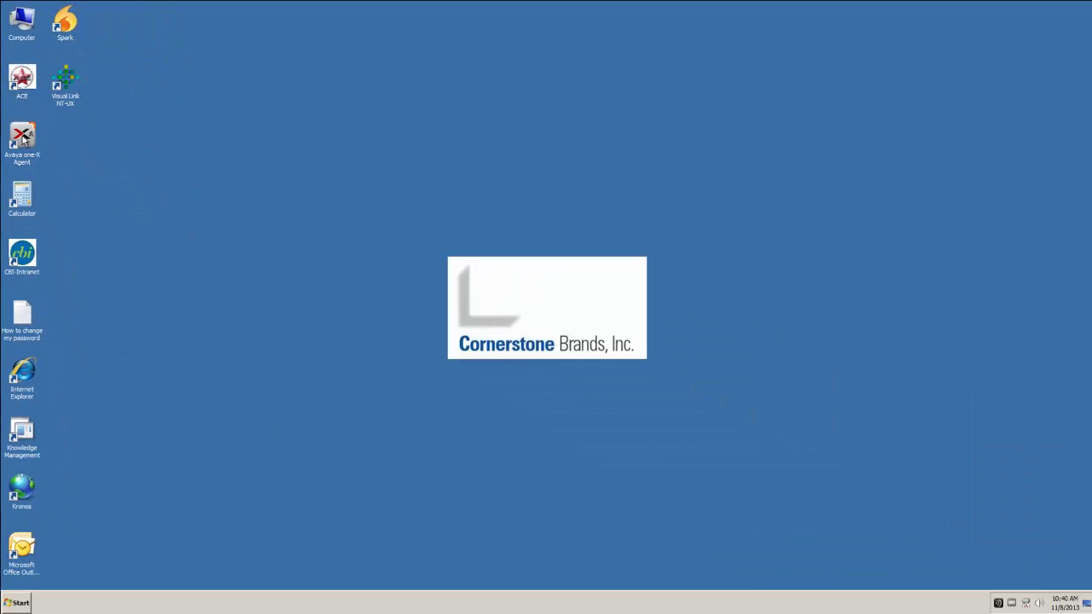
{"action": "double_click", "coordinate": [23, 139]}
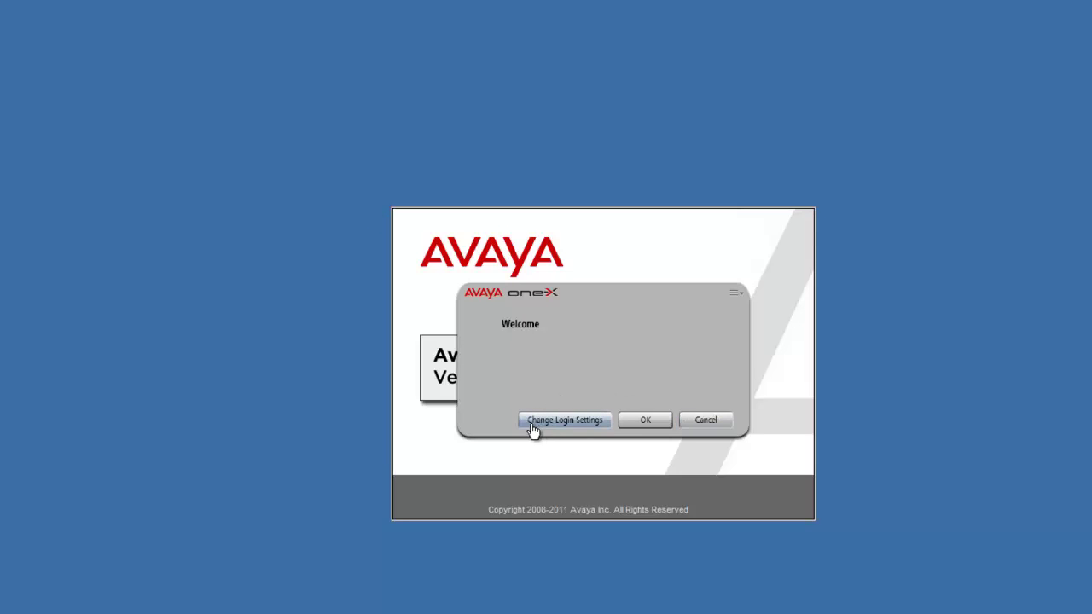
{"action": "left_click", "coordinate": [567, 419]}
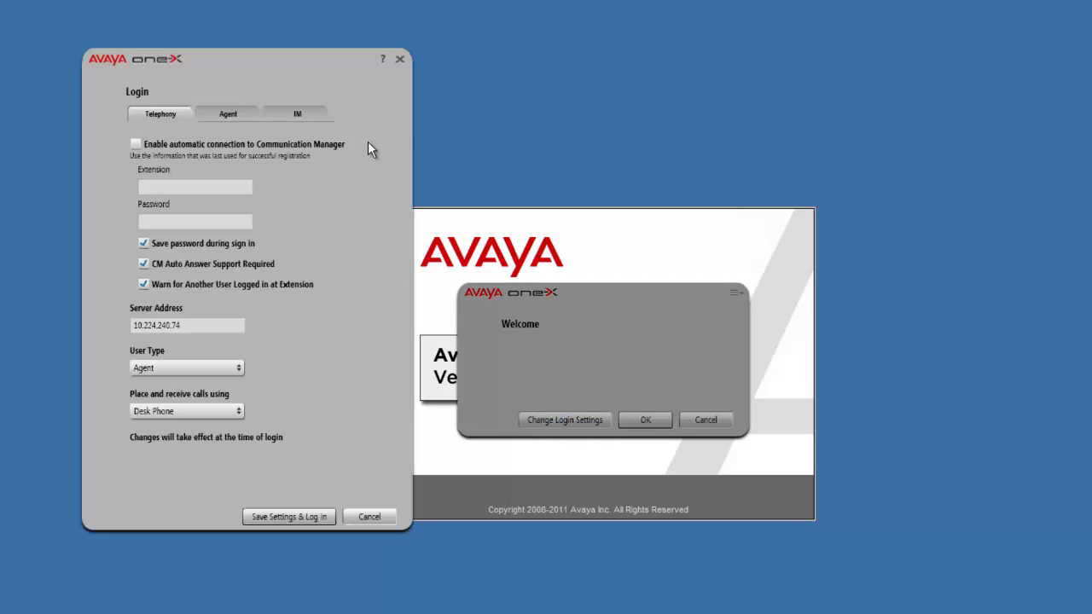
{"action": "left_click_drag", "start_coordinate": [320, 59], "coordinate": [304, 82]}
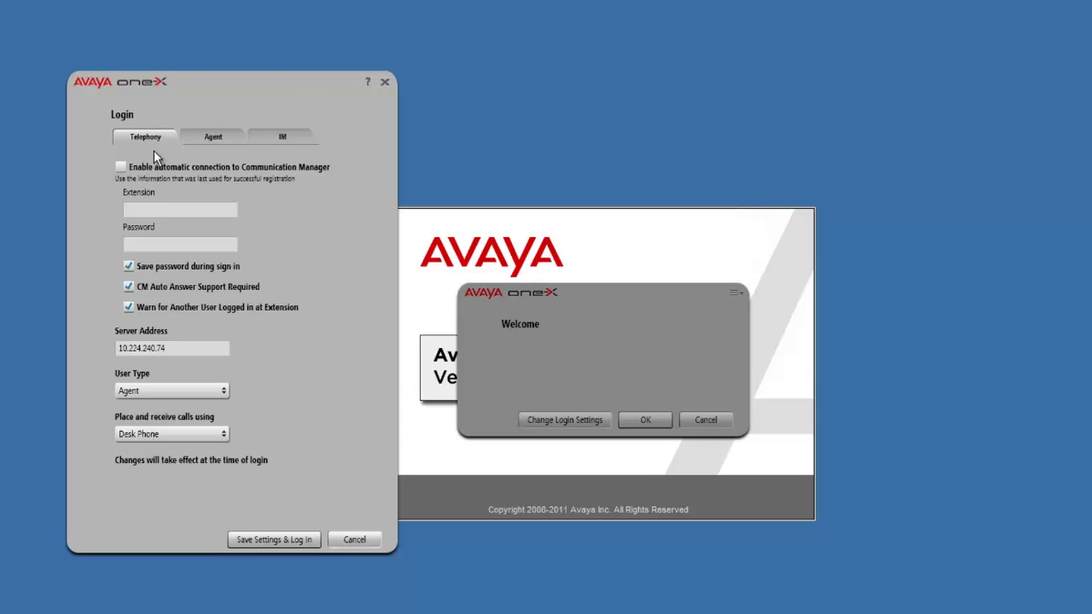
{"action": "left_click", "coordinate": [220, 147]}
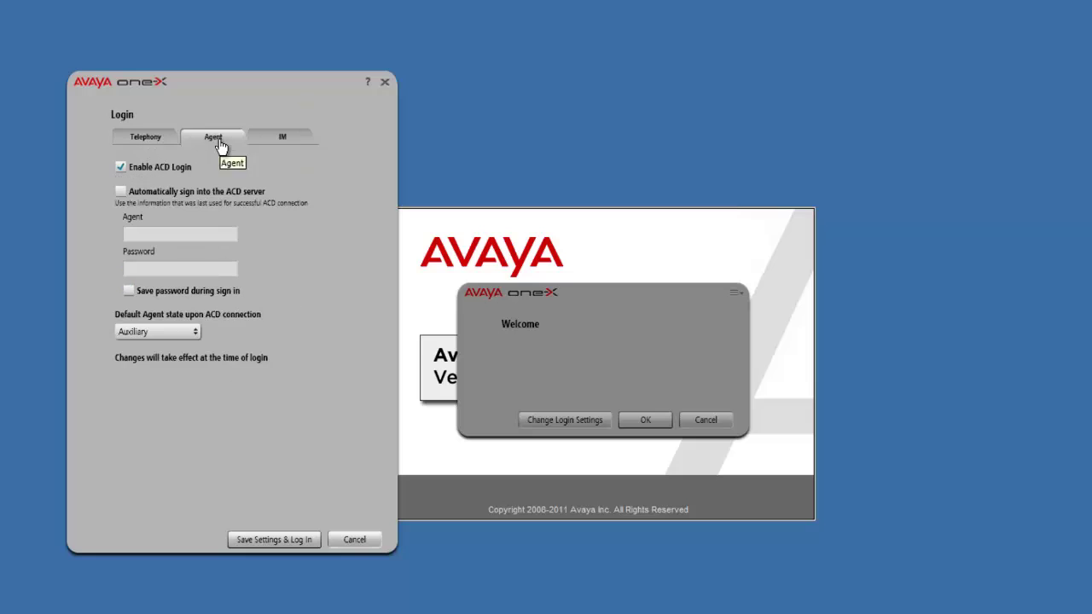
{"action": "left_click", "coordinate": [291, 146]}
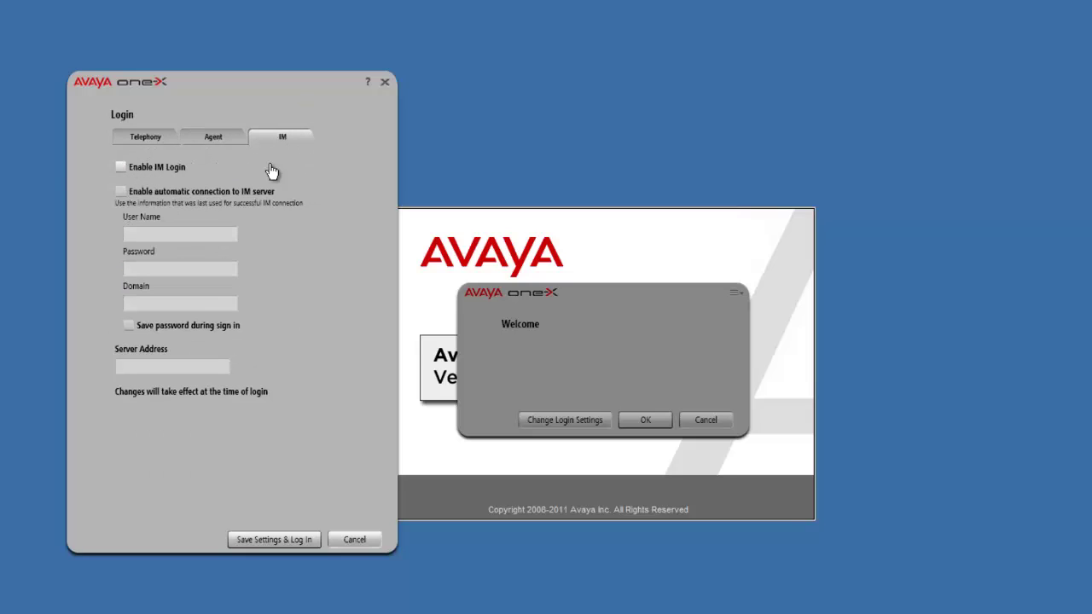
{"action": "left_click", "coordinate": [146, 144]}
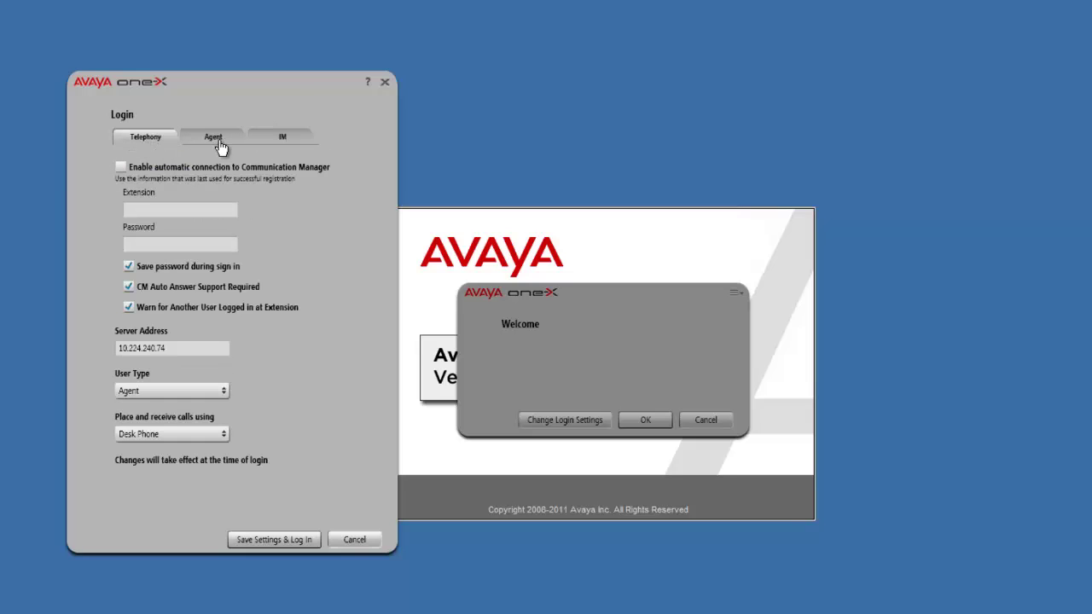
{"action": "left_click", "coordinate": [220, 147]}
{"action": "left_click", "coordinate": [146, 144]}
{"action": "left_click", "coordinate": [137, 210]}
Fill in the agent's extension and telephony password on the Telephony settings.
{"action": "left_click", "coordinate": [217, 208]}
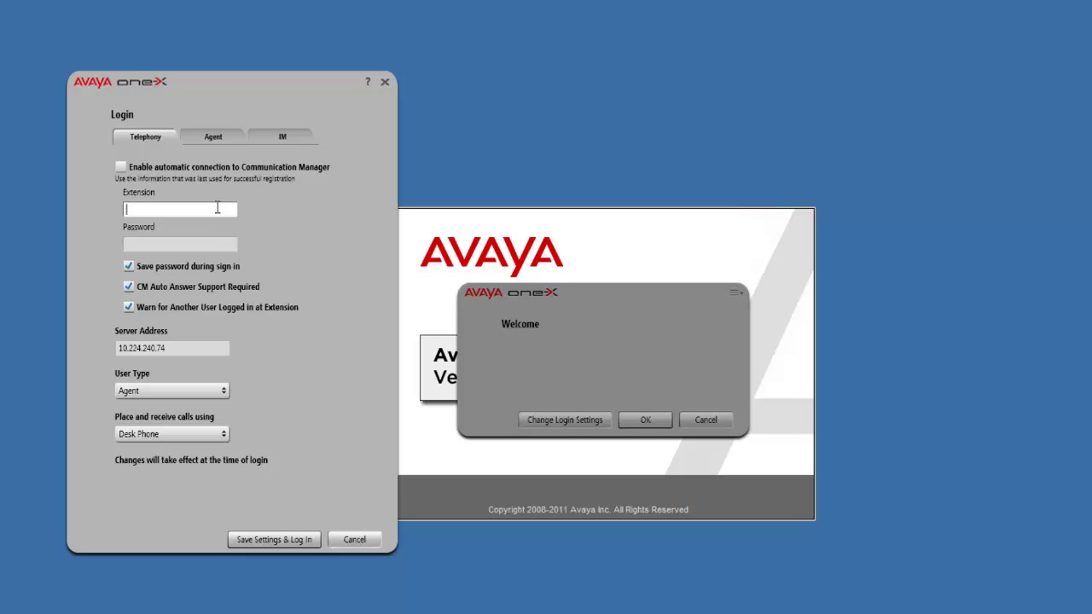
{"action": "left_click", "coordinate": [166, 246]}
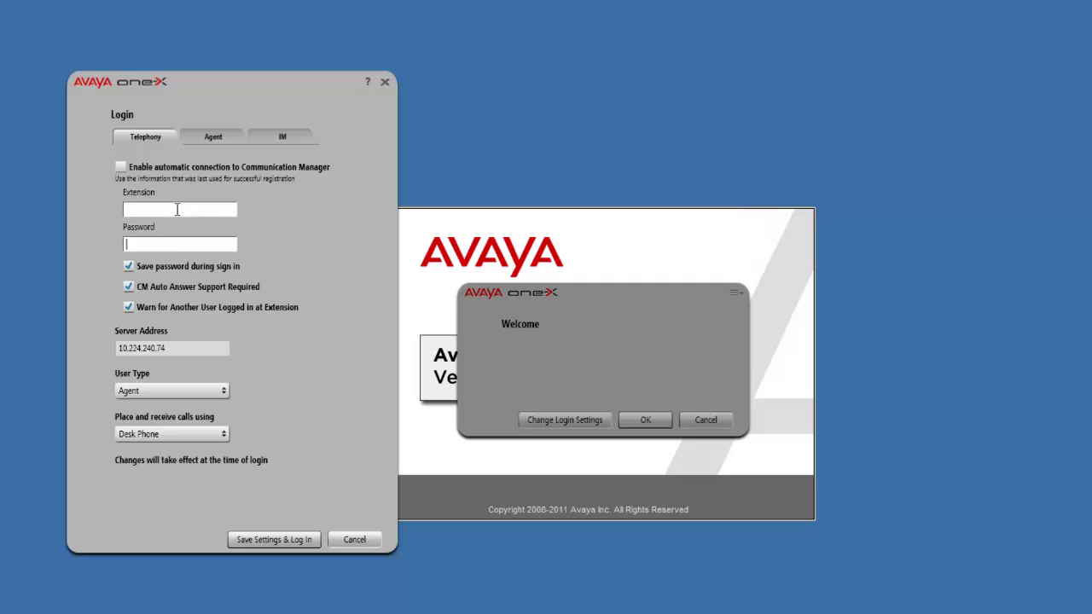
{"action": "left_click", "coordinate": [176, 209]}
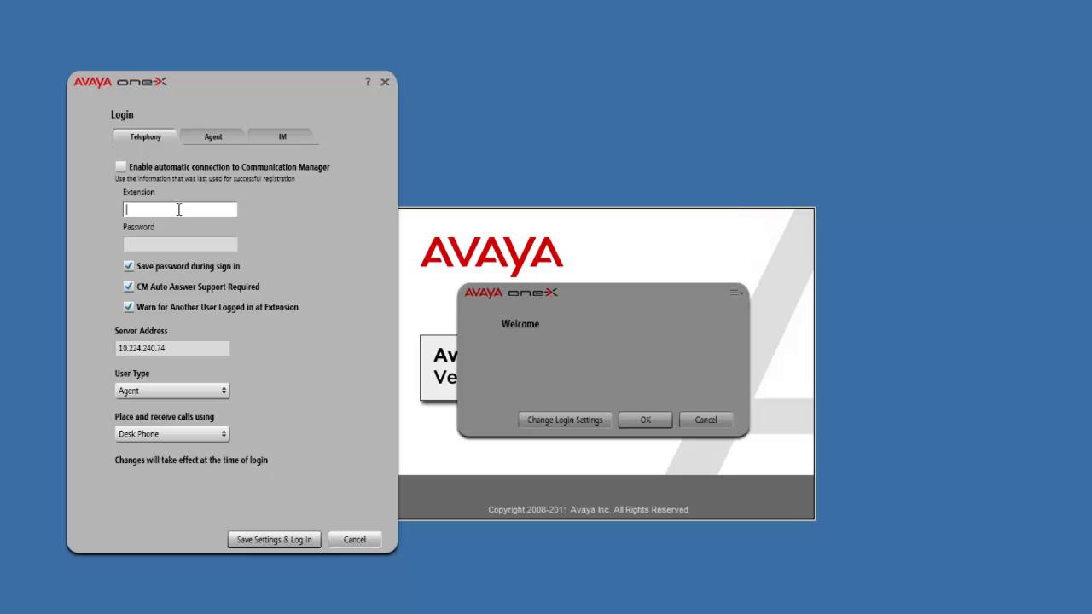
{"action": "type", "text": "09837"}
{"action": "left_click", "coordinate": [154, 248]}
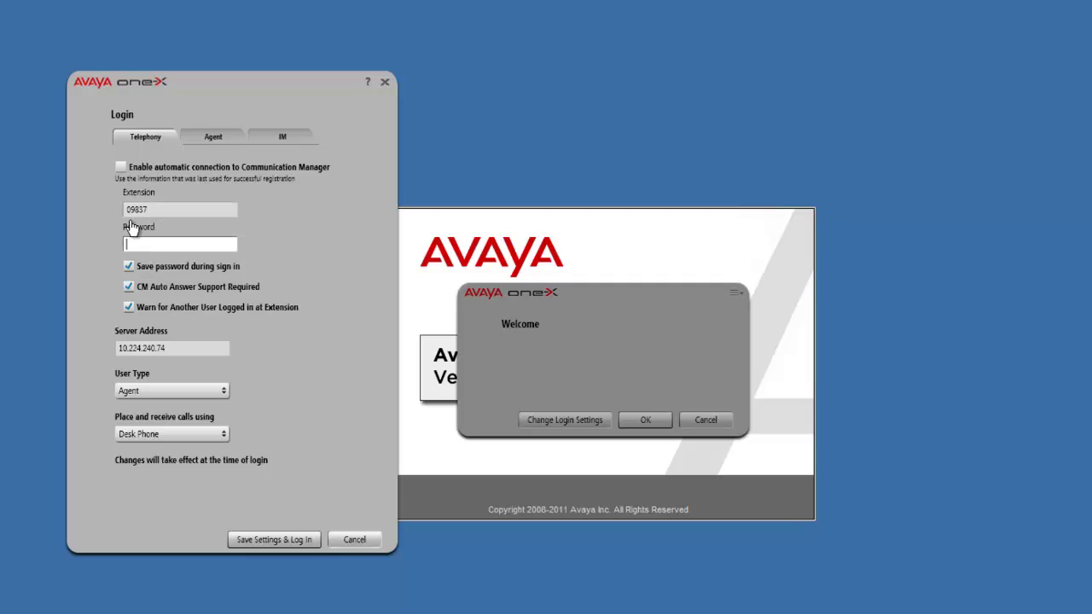
{"action": "left_click", "coordinate": [146, 244]}
{"action": "type", "text": "*****"}
{"action": "left_click", "coordinate": [146, 210]}
Choose Other Phone for placing and receiving calls and select the Telephone at field.
{"action": "left_click", "coordinate": [150, 440]}
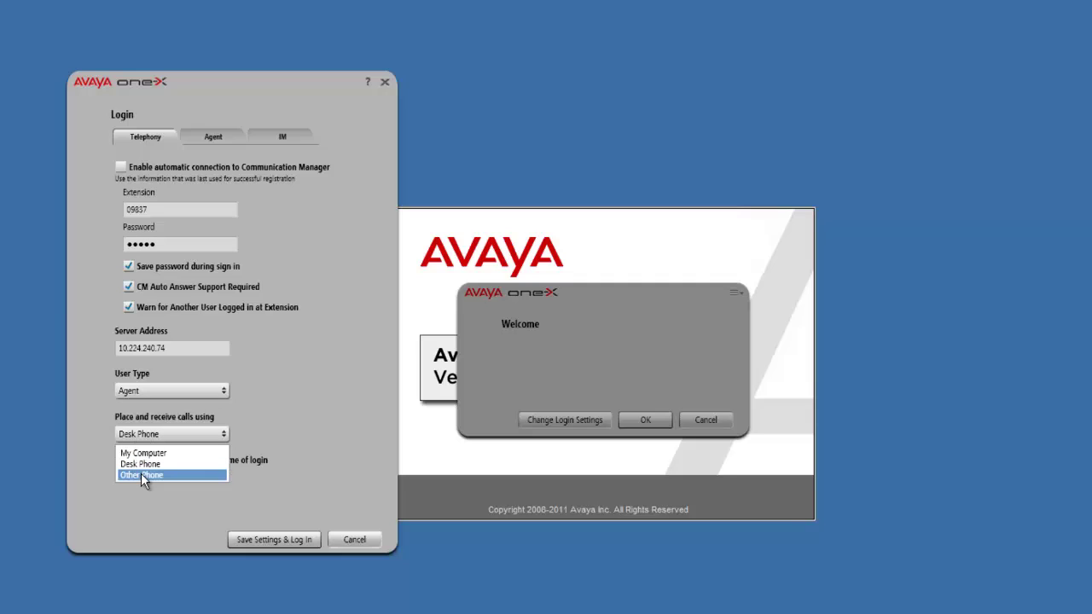
{"action": "left_click", "coordinate": [141, 474]}
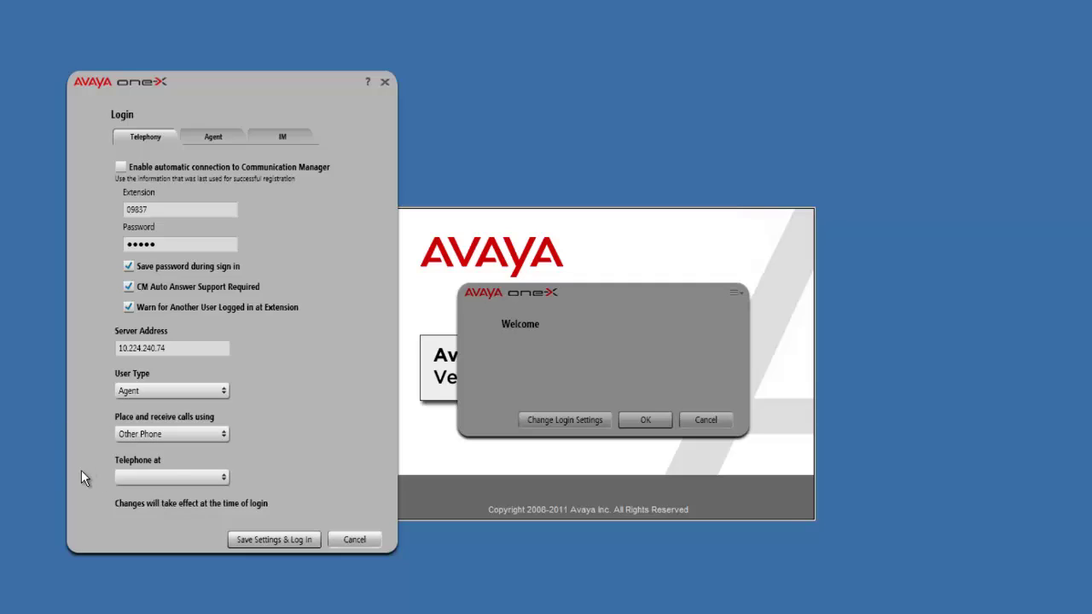
{"action": "left_click", "coordinate": [150, 481]}
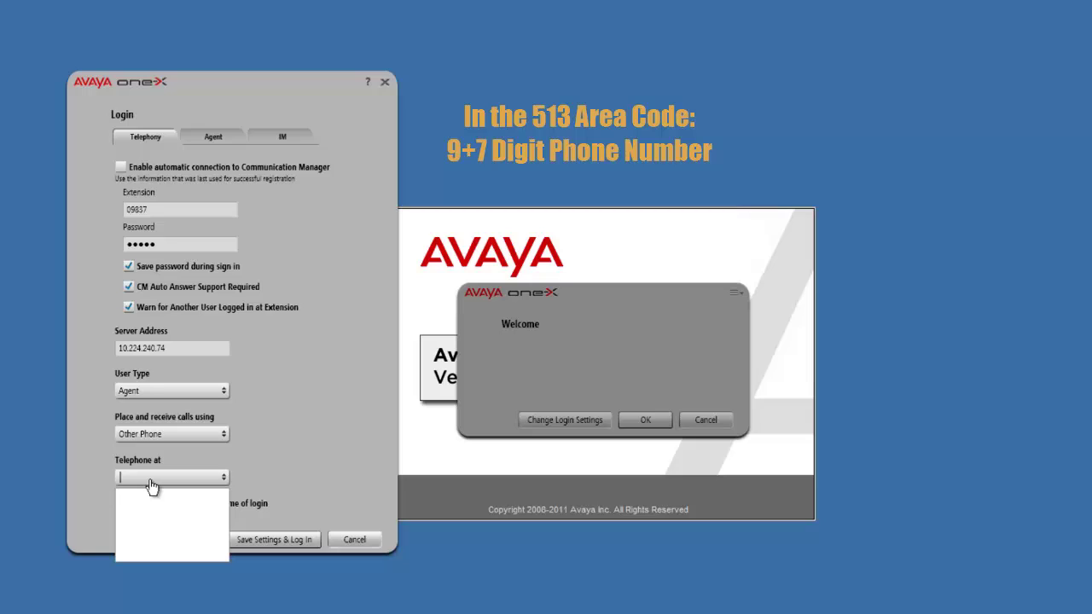
Enter the 9-prefixed outside phone number in Telephone at, correcting earlier mistyped attempts.
{"action": "type", "text": "97824569"}
{"action": "key", "text": "BackSpace"}
{"action": "key", "text": "BackSpace"}
{"action": "key", "text": "BackSpace"}
{"action": "key", "text": "BackSpace"}
{"action": "key", "text": "BackSpace"}
{"action": "key", "text": "BackSpace"}
{"action": "key", "text": "BackSpace"}
{"action": "key", "text": "BackSpace"}
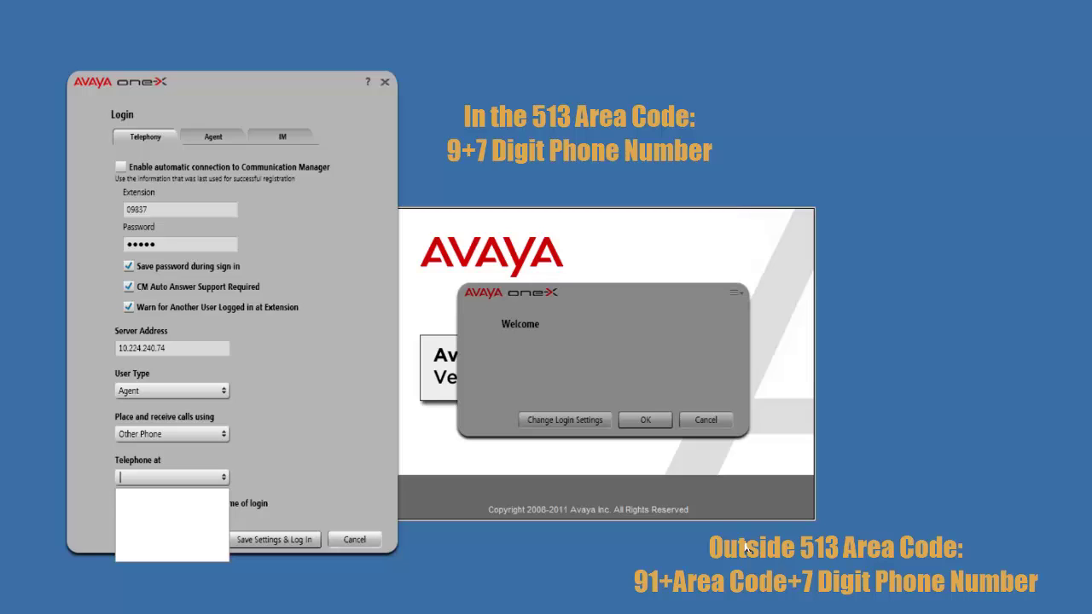
{"action": "type", "text": "91937"}
{"action": "key", "text": "BackSpace"}
{"action": "key", "text": "BackSpace"}
{"action": "key", "text": "BackSpace"}
{"action": "key", "text": "BackSpace"}
{"action": "key", "text": "BackSpace"}
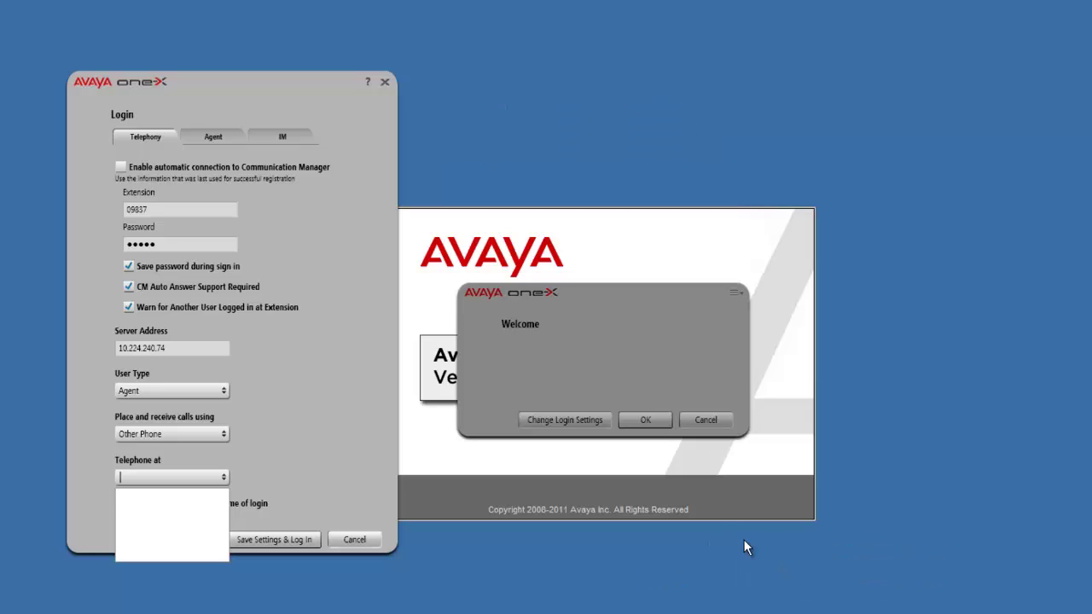
{"action": "type", "text": "96339683"}
{"action": "left_click", "coordinate": [378, 460]}
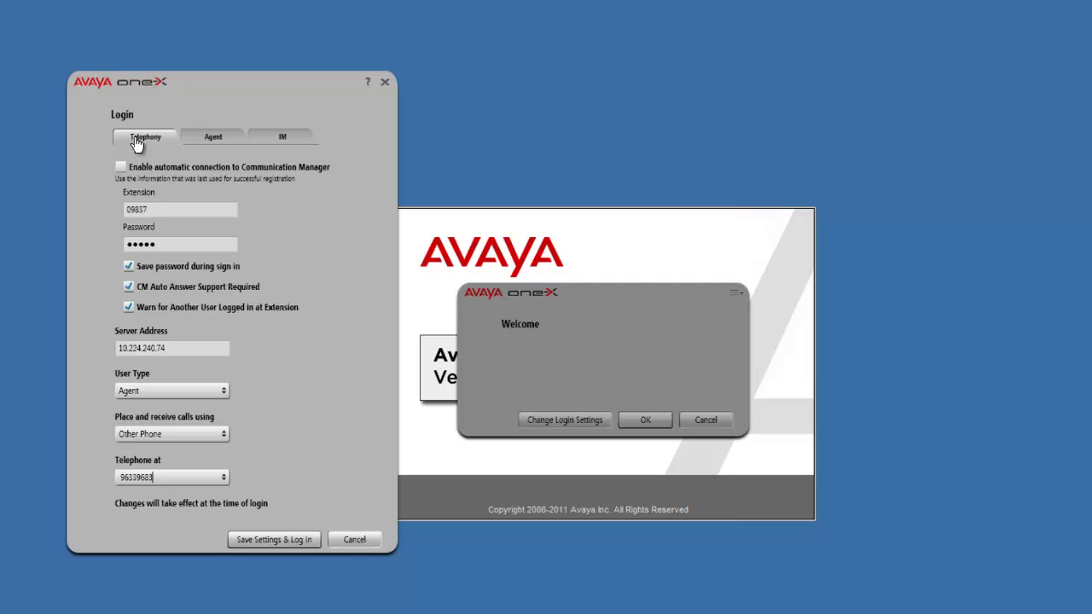
On the Agent settings, enter the agent ID and password and enable saving the password.
{"action": "left_click", "coordinate": [197, 138]}
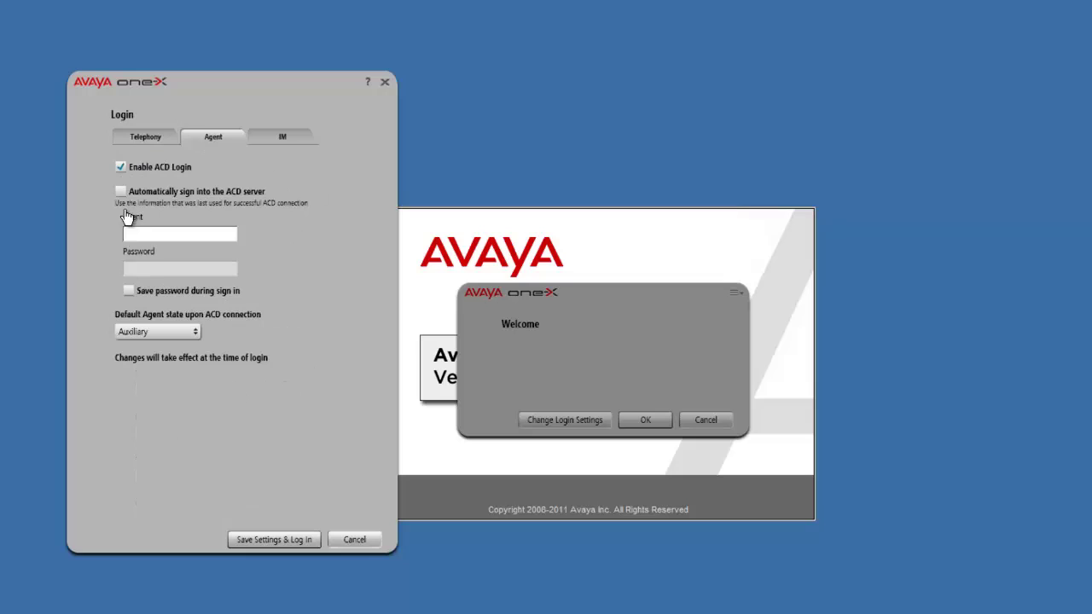
{"action": "left_click", "coordinate": [142, 235]}
{"action": "left_click", "coordinate": [146, 271]}
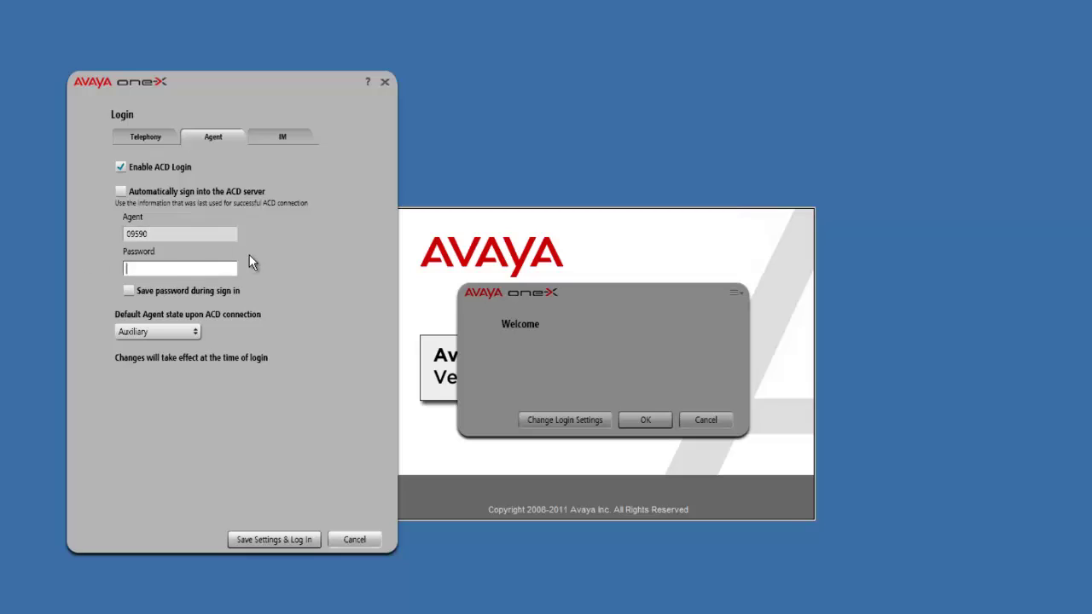
{"action": "type", "text": "•••••"}
{"action": "left_click", "coordinate": [130, 291]}
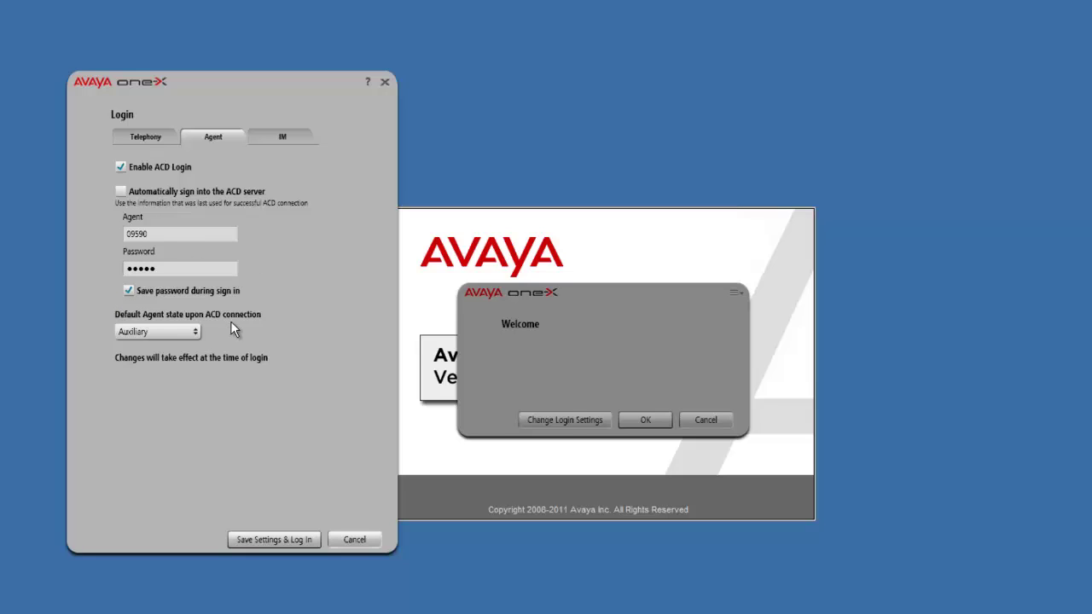
{"action": "left_click", "coordinate": [142, 139]}
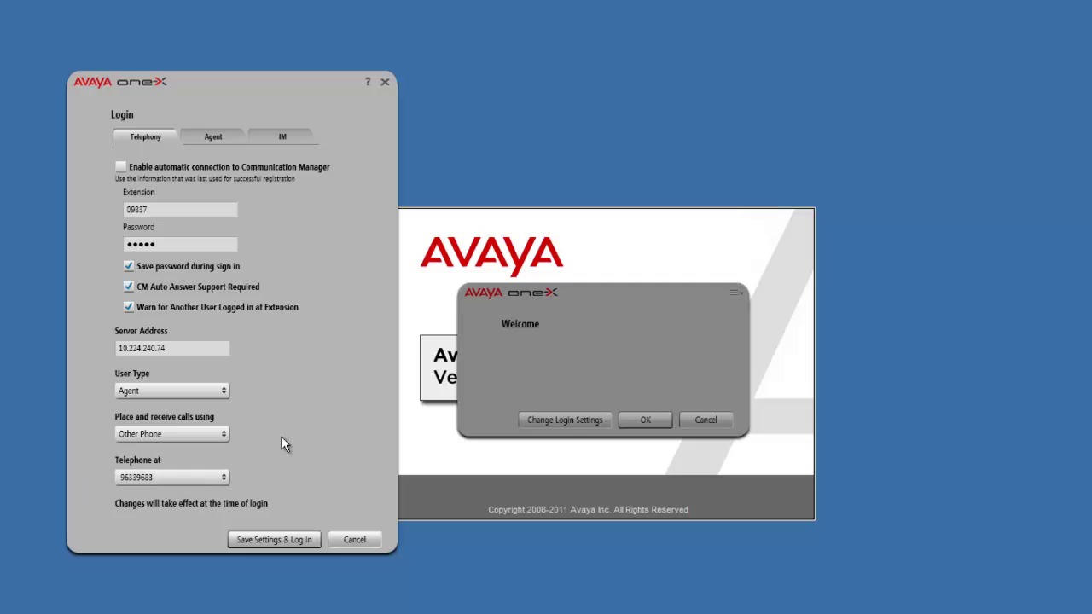
Confirm password saving on the Agent settings, then save the settings and log in.
{"action": "left_click", "coordinate": [213, 139]}
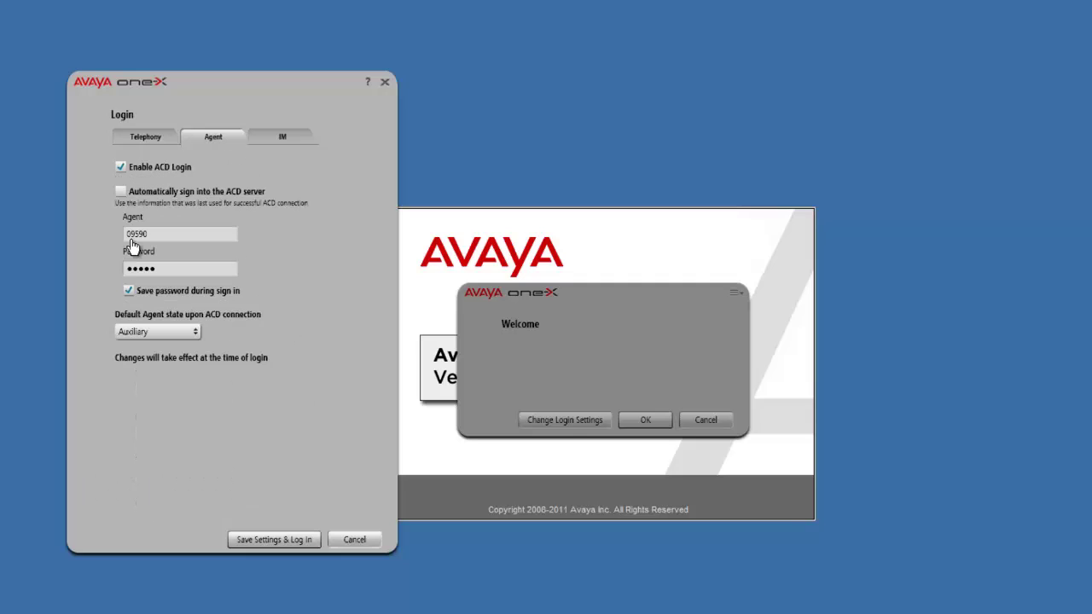
{"action": "left_click", "coordinate": [128, 292]}
{"action": "left_click", "coordinate": [288, 552]}
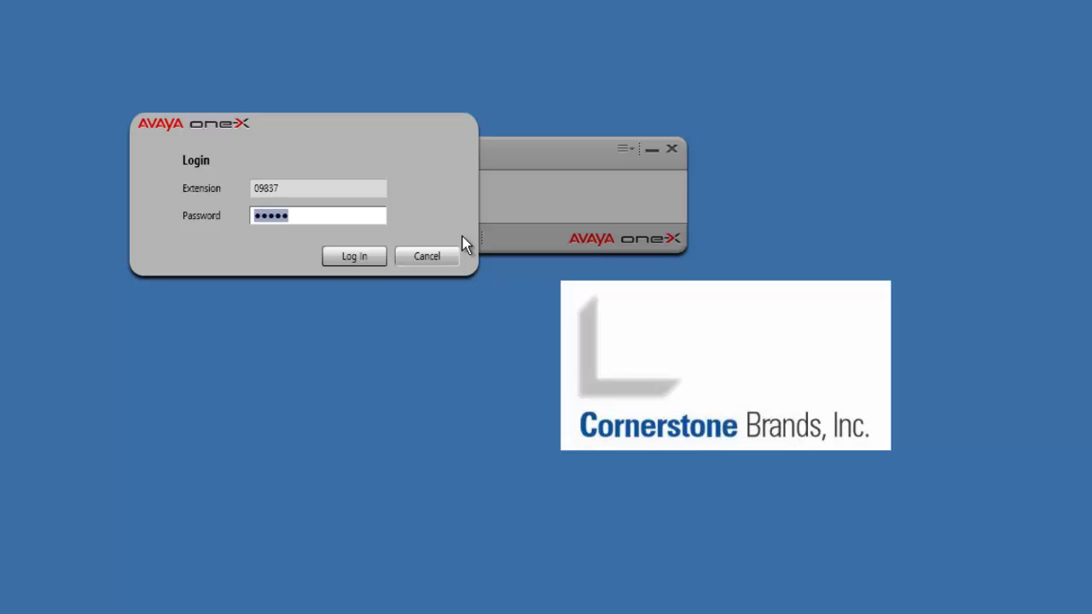
Log in with the filled-in extension and sign the agent in to ACD.
{"action": "left_click", "coordinate": [373, 270]}
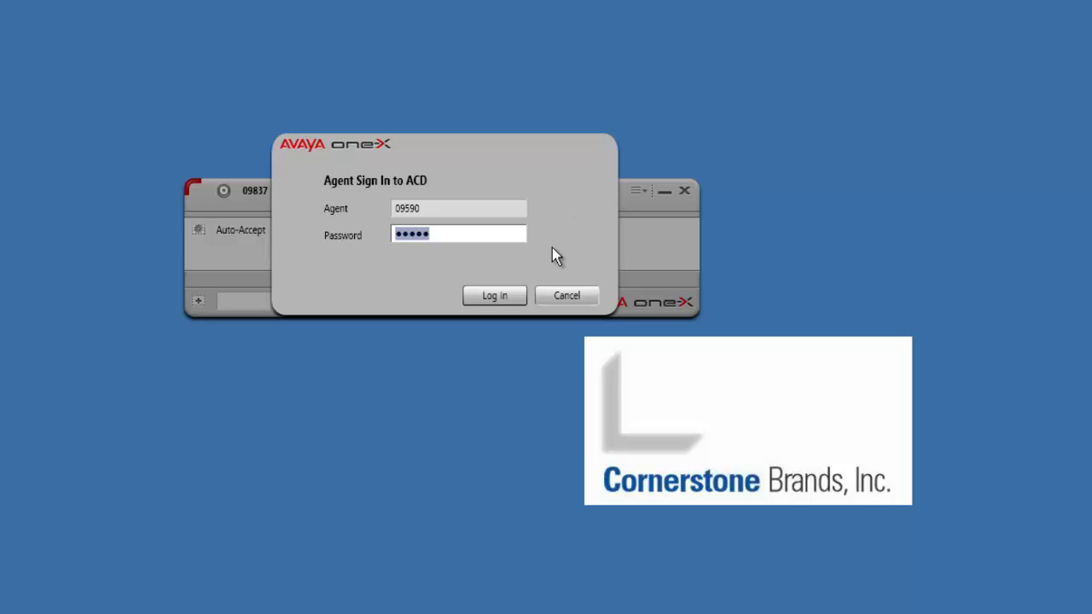
{"action": "left_click", "coordinate": [497, 298]}
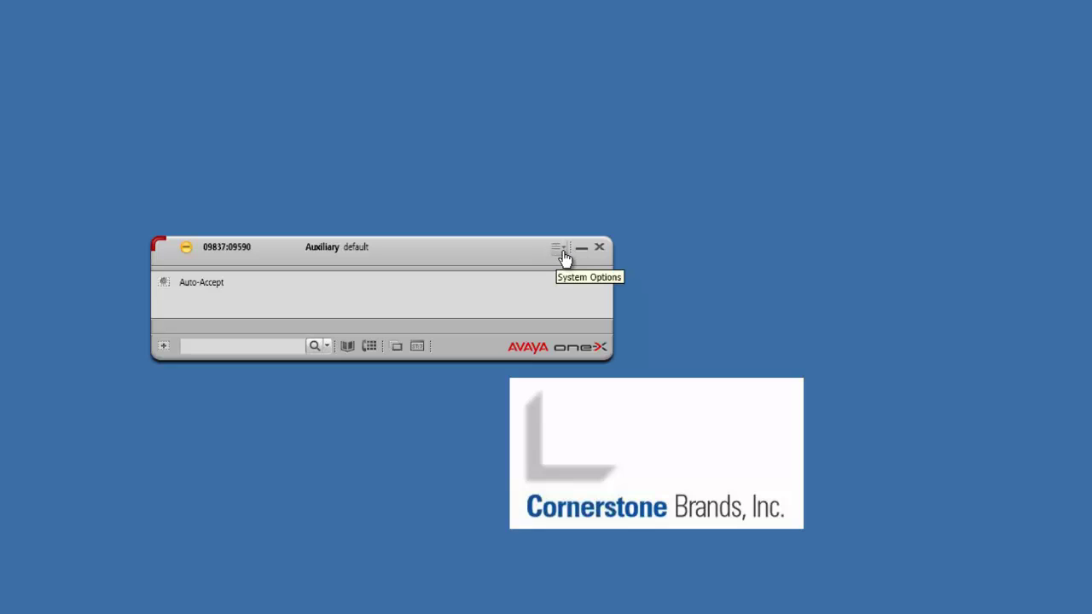
Add Auto In and AfterCall as favorite buttons in Agent Preferences > User Interface.
{"action": "left_click", "coordinate": [563, 256]}
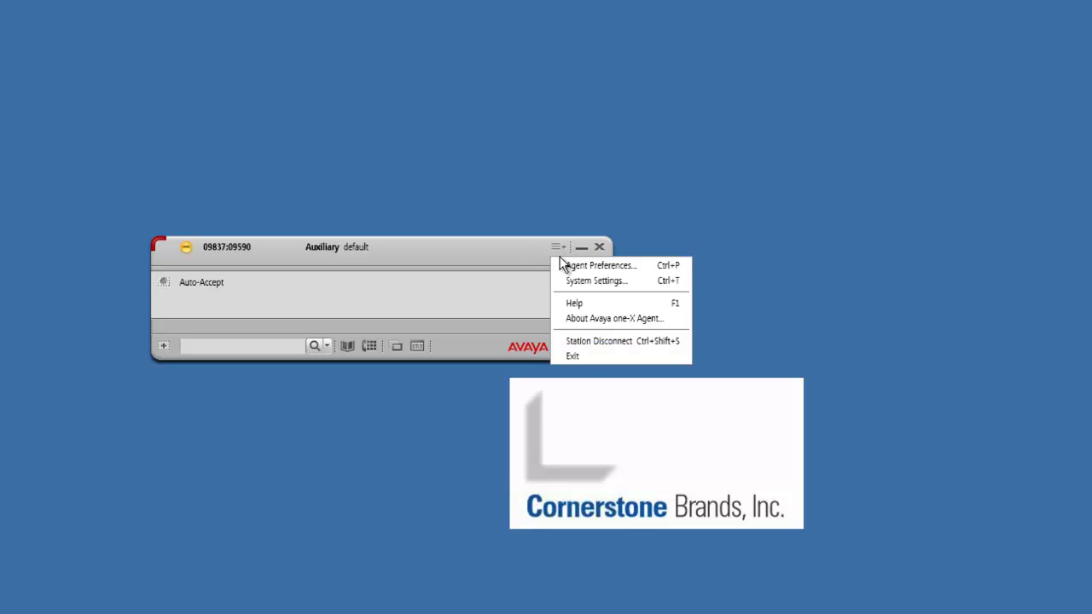
{"action": "left_click", "coordinate": [645, 268]}
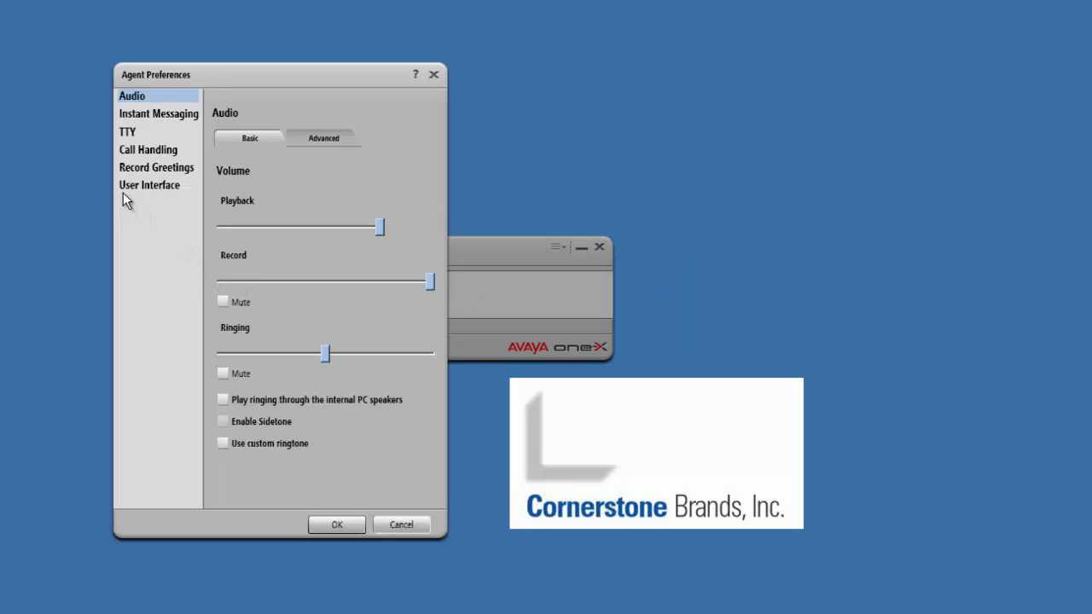
{"action": "left_click", "coordinate": [165, 189]}
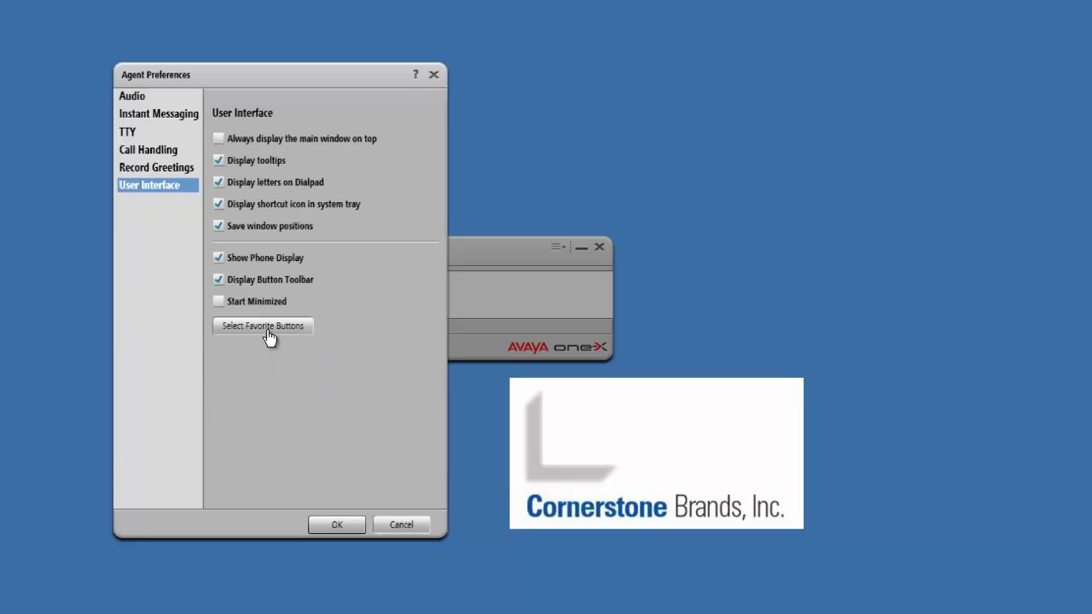
{"action": "left_click", "coordinate": [292, 335]}
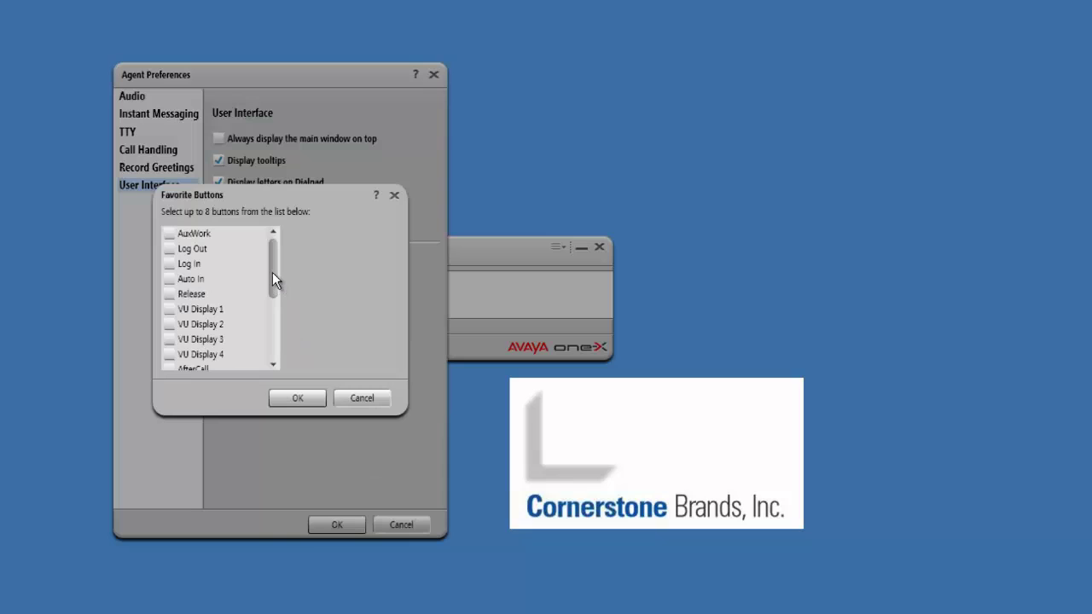
{"action": "left_click", "coordinate": [169, 279]}
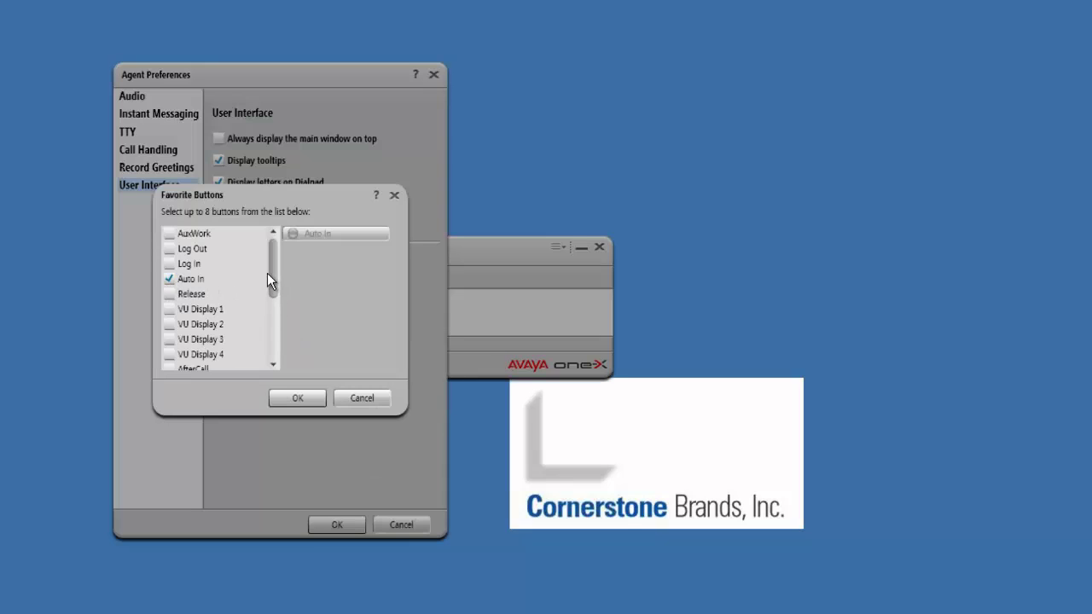
{"action": "left_click_drag", "start_coordinate": [272, 271], "coordinate": [273, 281]}
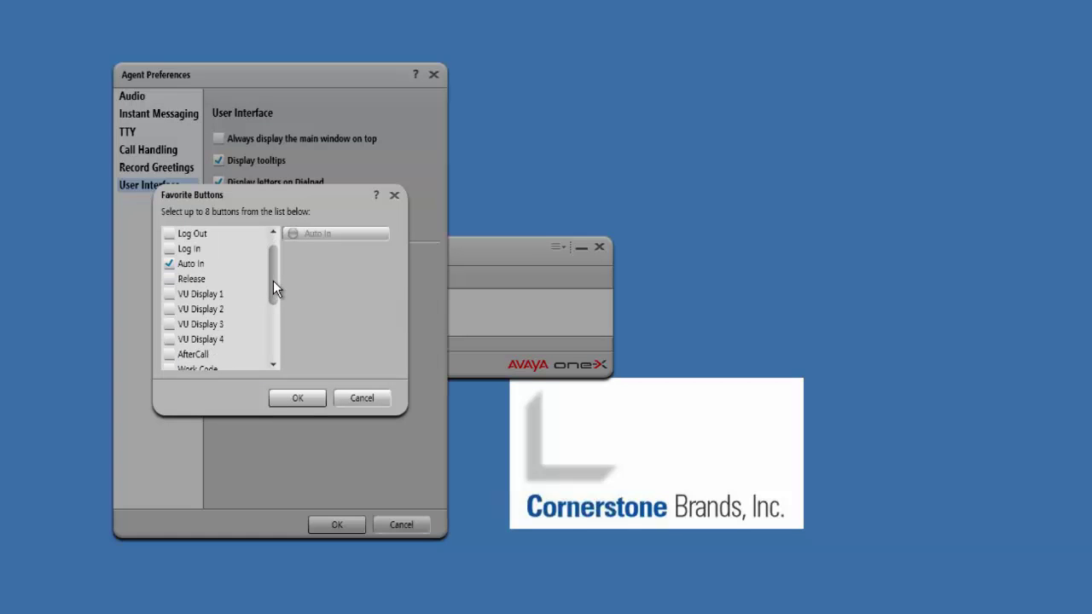
{"action": "left_click", "coordinate": [169, 356]}
{"action": "left_click", "coordinate": [275, 399]}
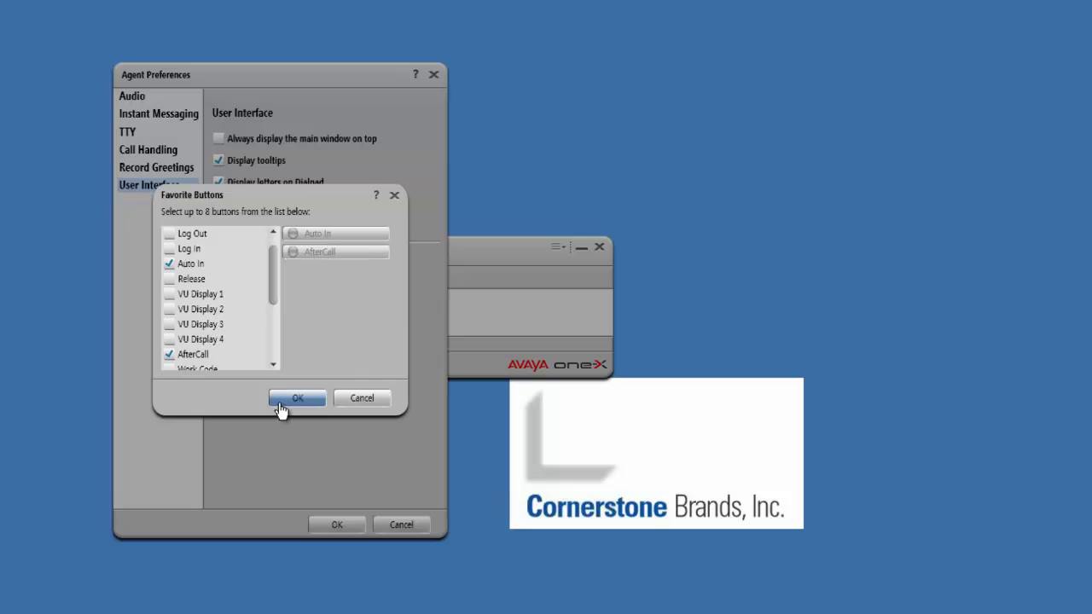
{"action": "left_click", "coordinate": [336, 526]}
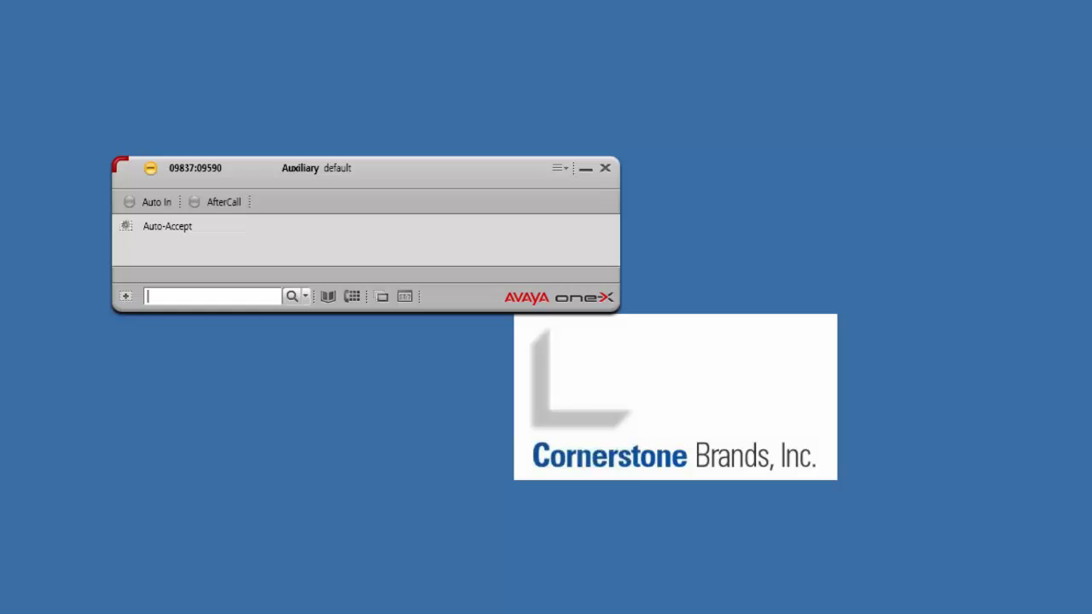
{"action": "left_click", "coordinate": [326, 296]}
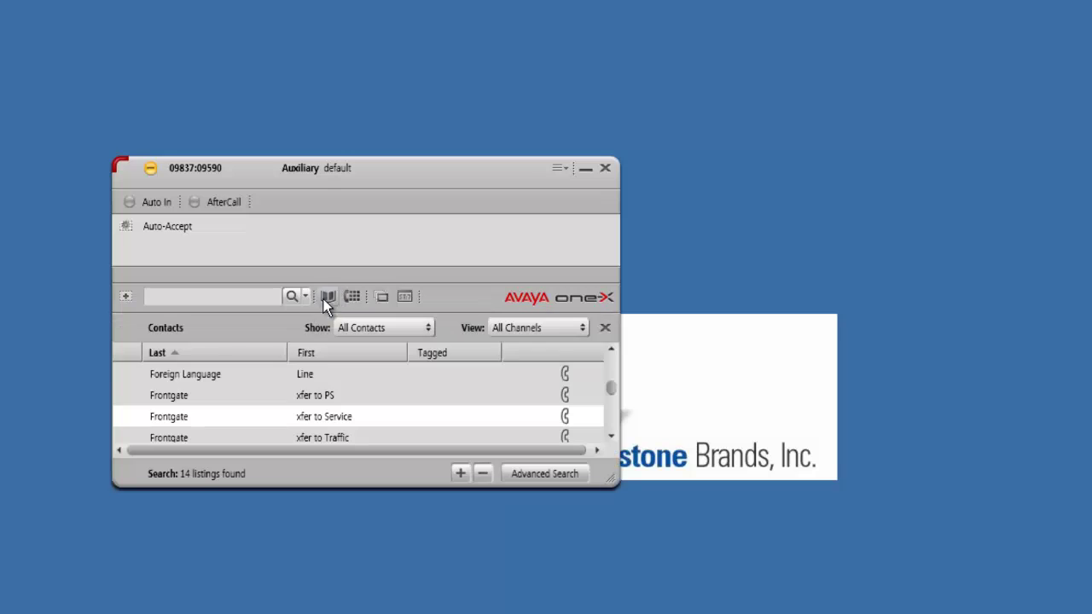
{"action": "scroll", "coordinate": [614, 395], "scroll_direction": "up", "scroll_amount": 5}
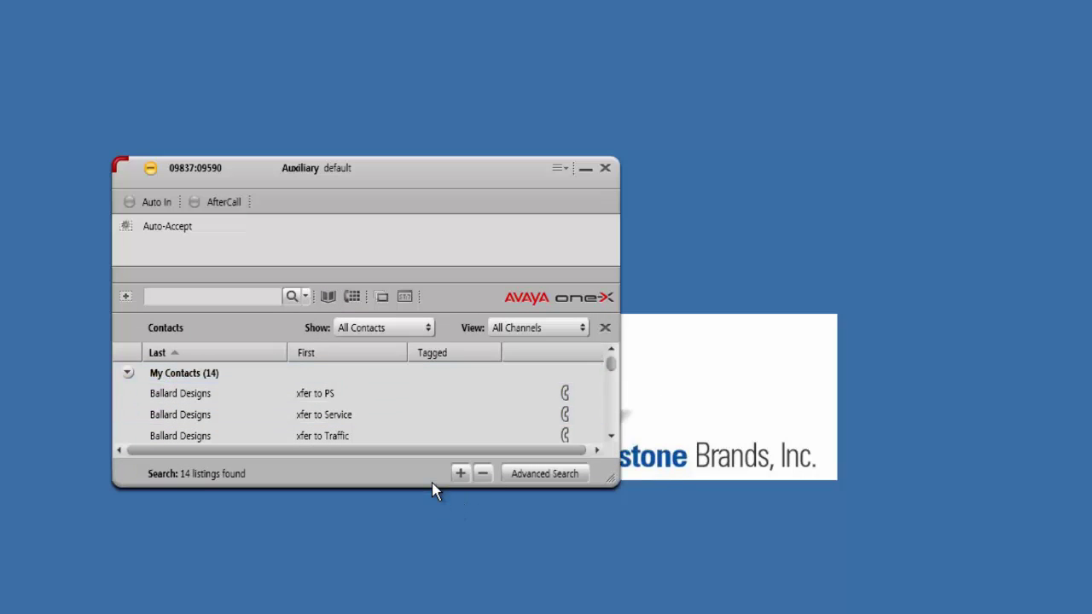
{"action": "left_click", "coordinate": [463, 477]}
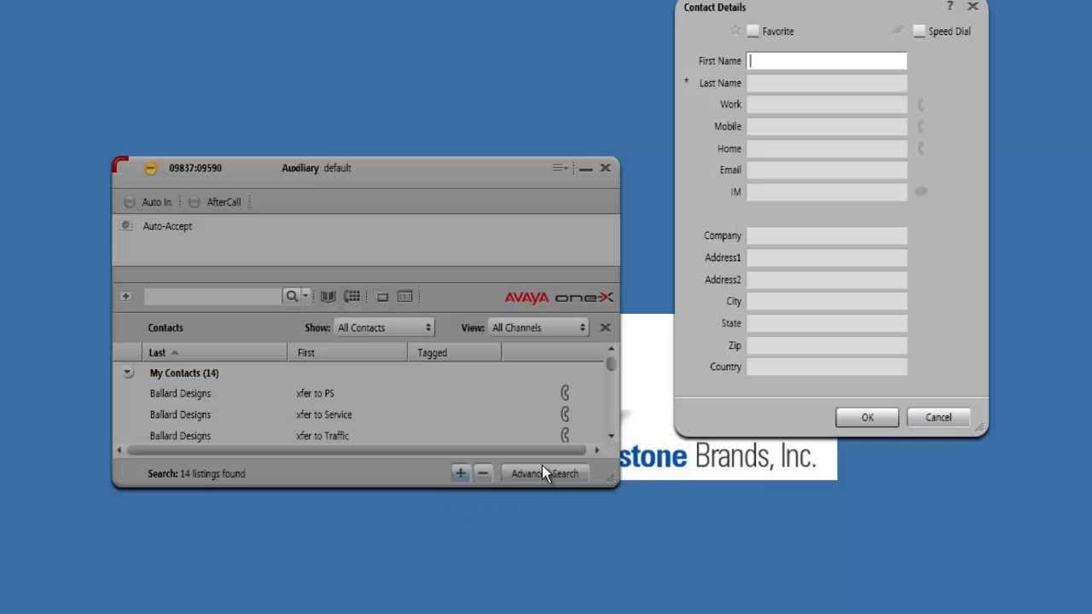
{"action": "left_click", "coordinate": [973, 6]}
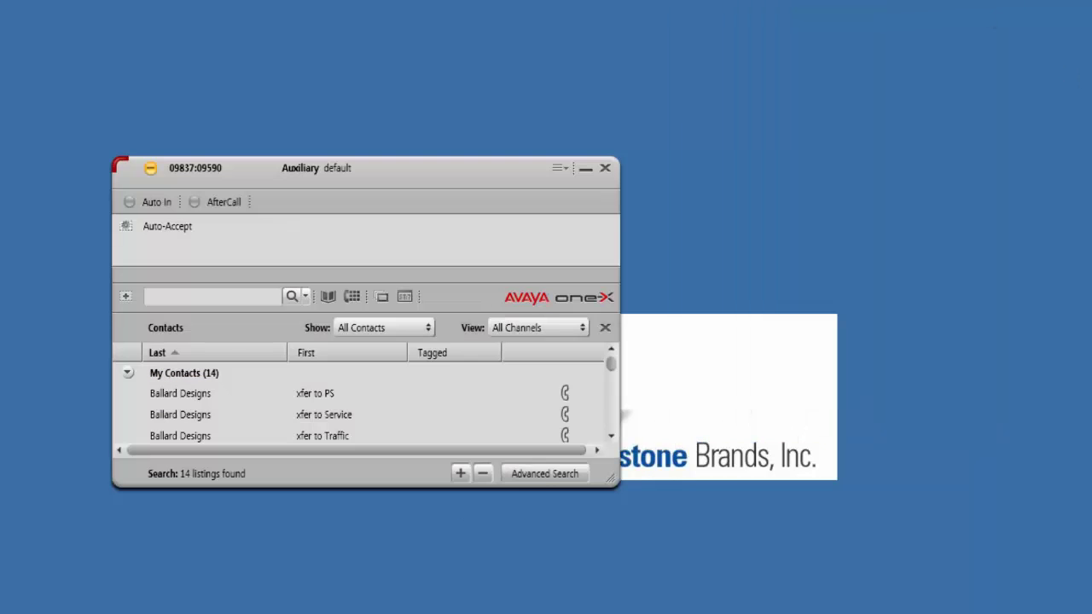
{"action": "left_click", "coordinate": [605, 327]}
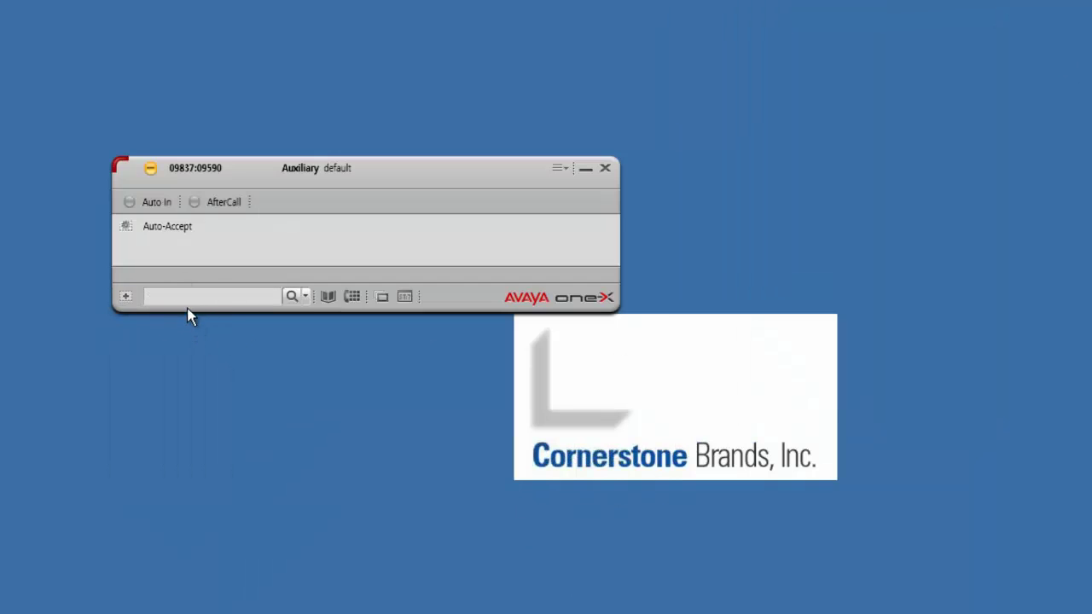
{"action": "left_click", "coordinate": [243, 296]}
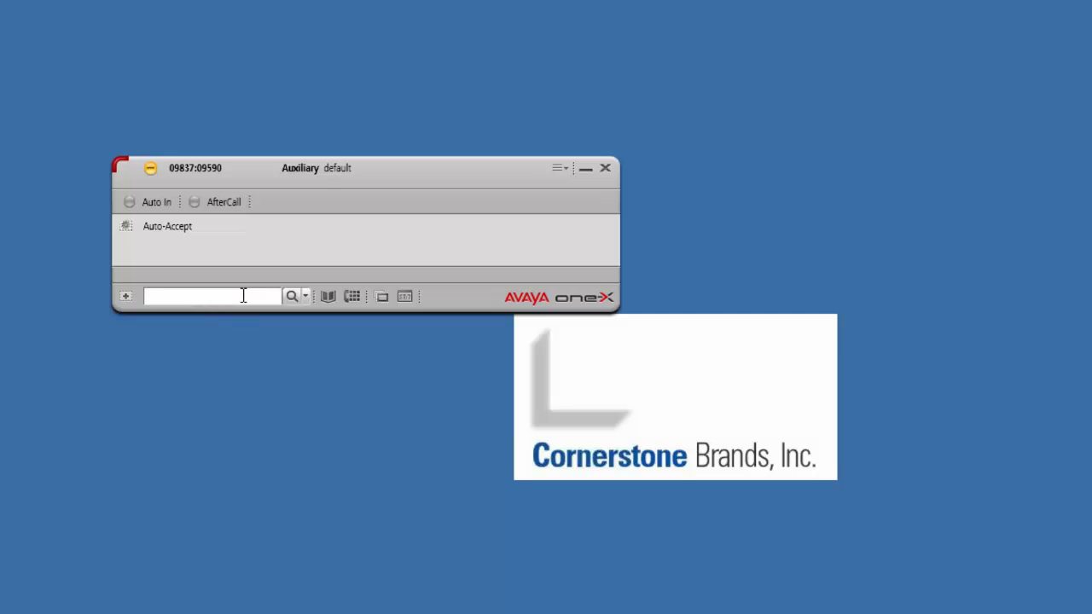
{"action": "type", "text": "1122"}
{"action": "key", "text": "BackSpace"}
{"action": "key", "text": "BackSpace"}
{"action": "key", "text": "BackSpace"}
{"action": "key", "text": "BackSpace"}
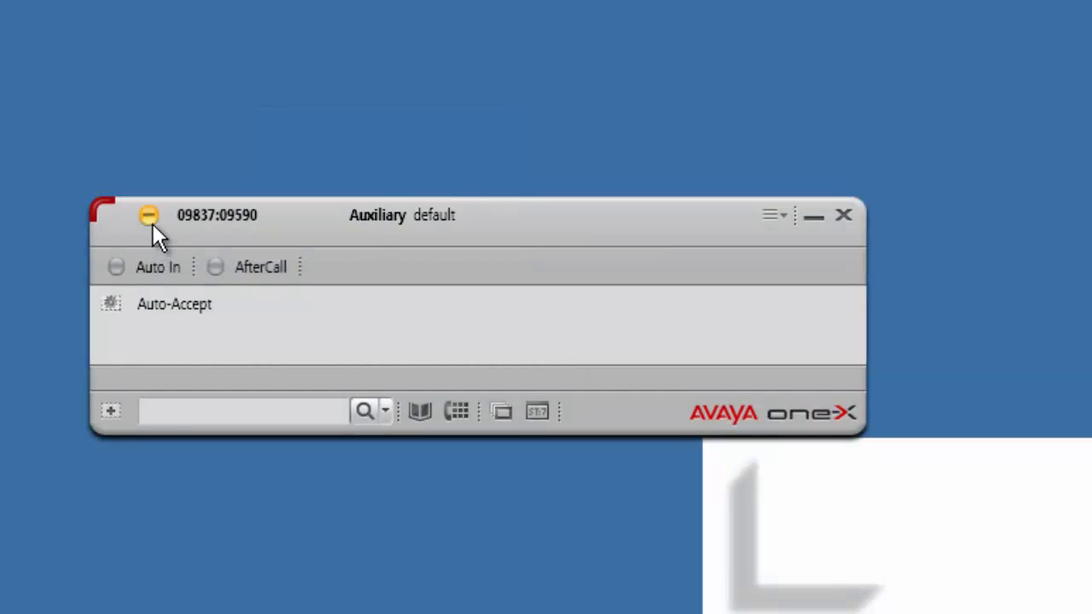
Change the Auxiliary reason code from default to 5: Training, then focus the dial field.
{"action": "left_click", "coordinate": [149, 217]}
{"action": "mouse_move", "coordinate": [146, 280]}
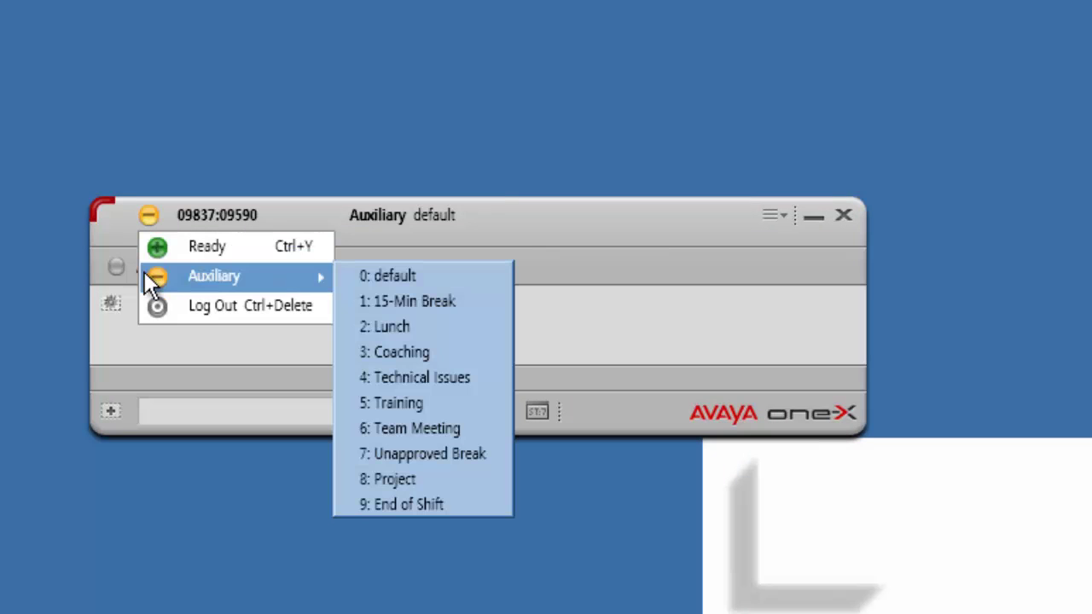
{"action": "left_click", "coordinate": [444, 403]}
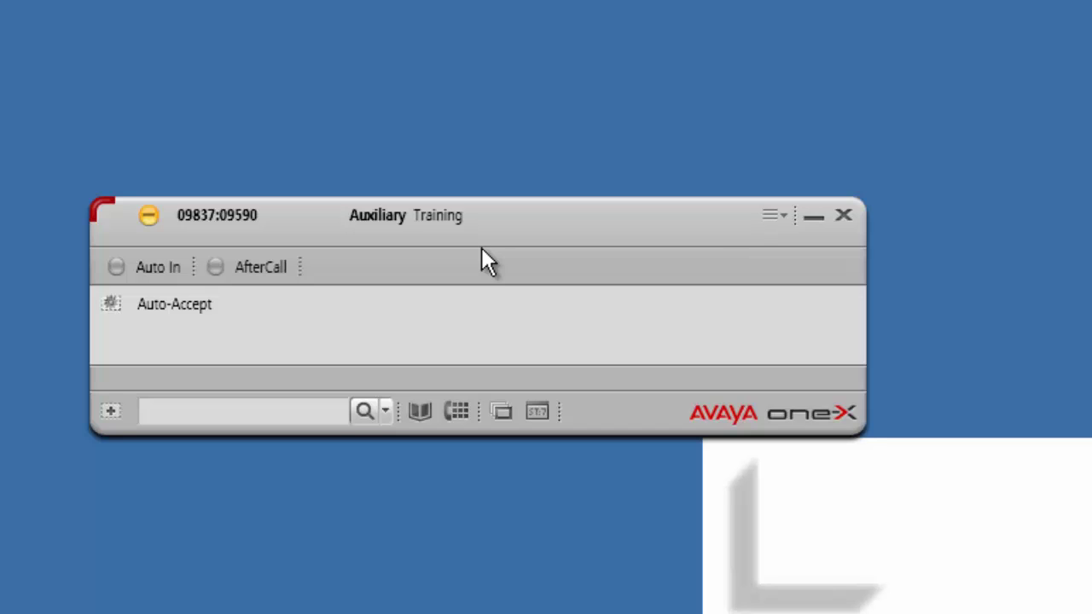
{"action": "left_click", "coordinate": [267, 415]}
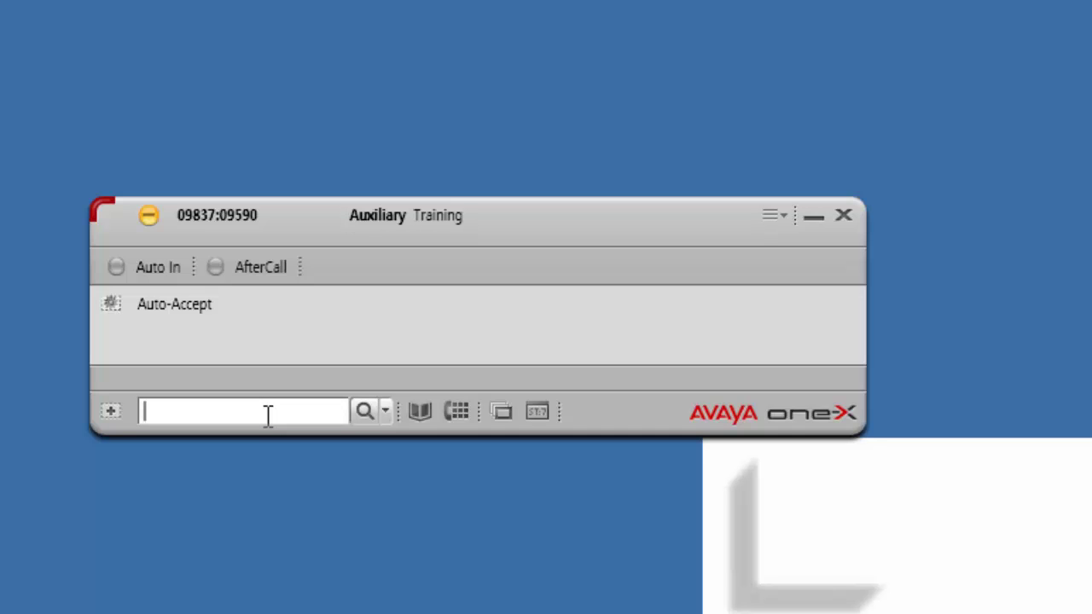
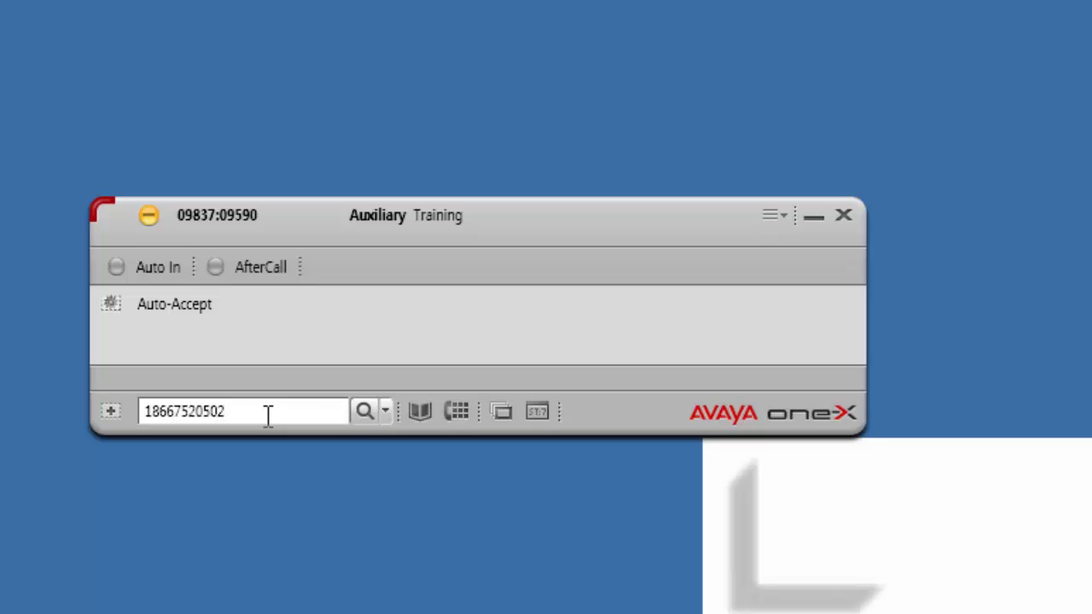
Enter the phone number to call in the search field and dial it.
{"action": "key", "text": "Return"}
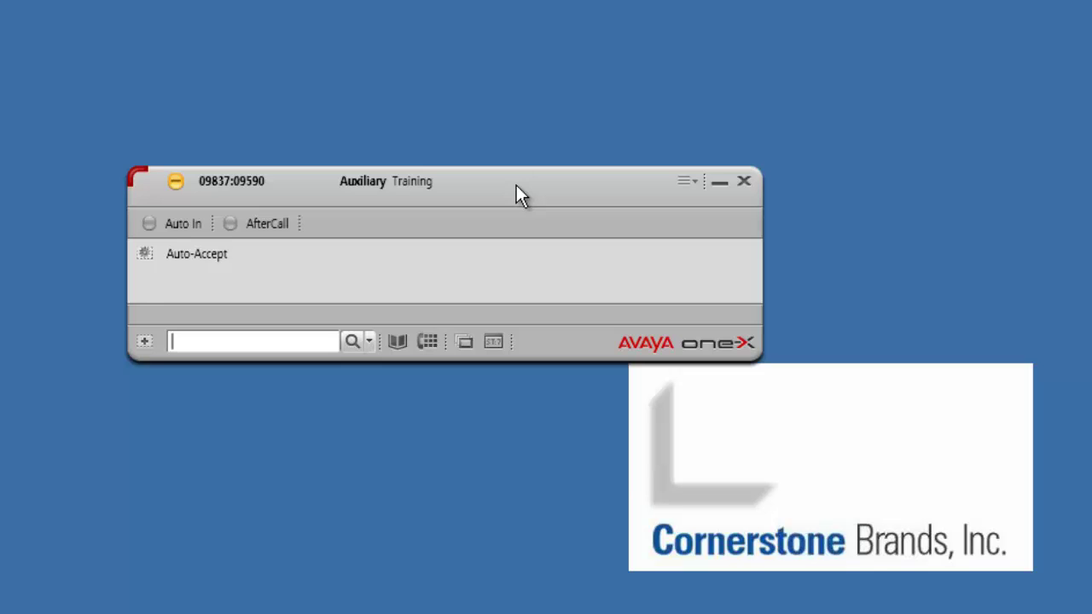
Set the agent's Auxiliary reason code to 9: End of Shift.
{"action": "left_click", "coordinate": [177, 185]}
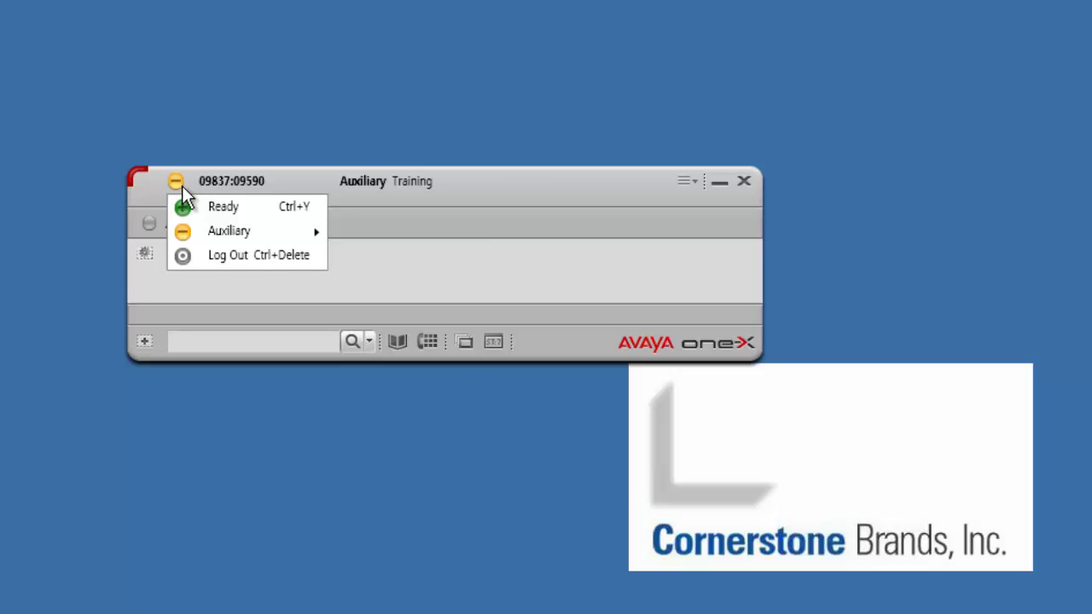
{"action": "mouse_move", "coordinate": [217, 232]}
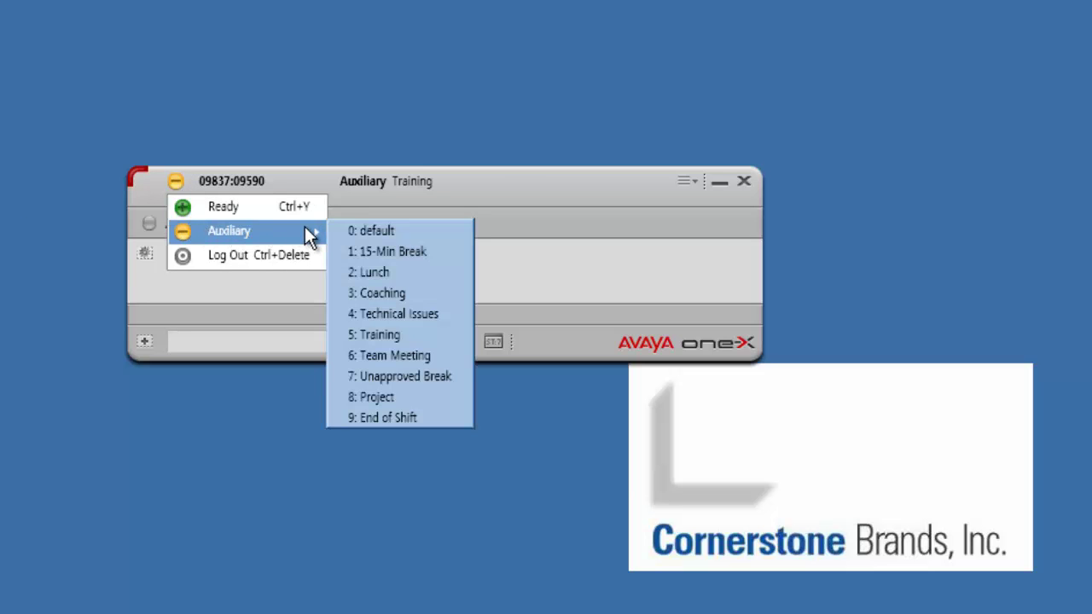
{"action": "left_click", "coordinate": [401, 417]}
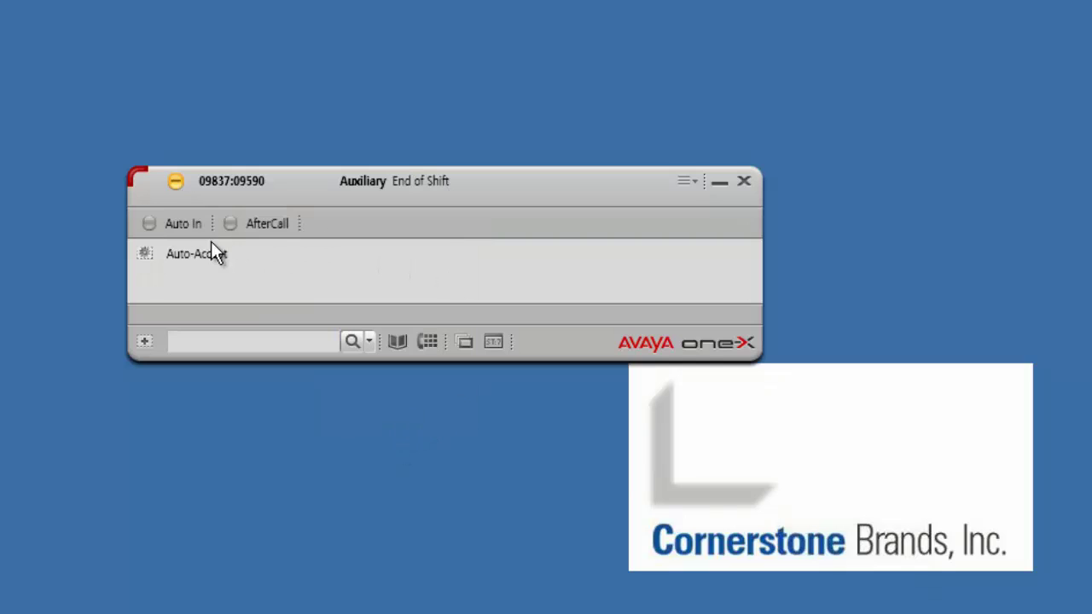
Log the agent out and disconnect the station from System Options.
{"action": "left_click", "coordinate": [173, 185]}
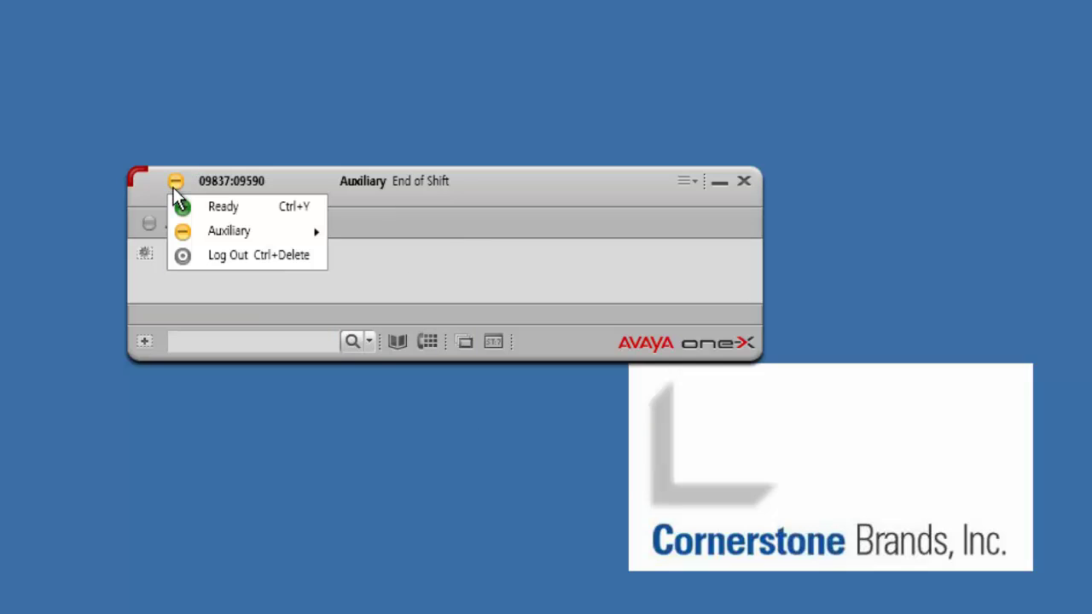
{"action": "left_click", "coordinate": [202, 262]}
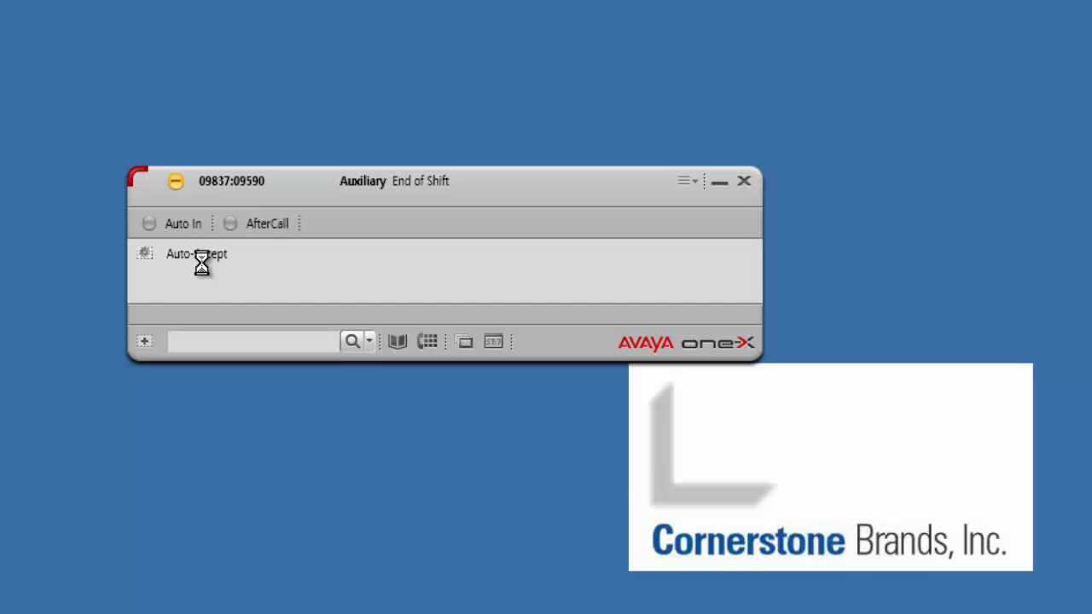
{"action": "left_click", "coordinate": [696, 189]}
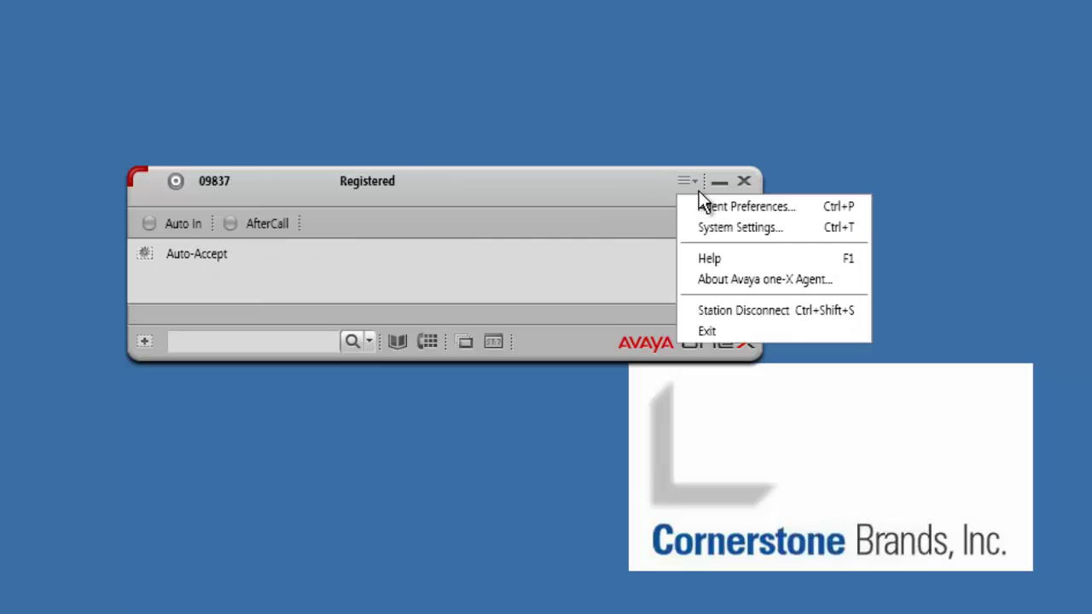
{"action": "left_click", "coordinate": [700, 309]}
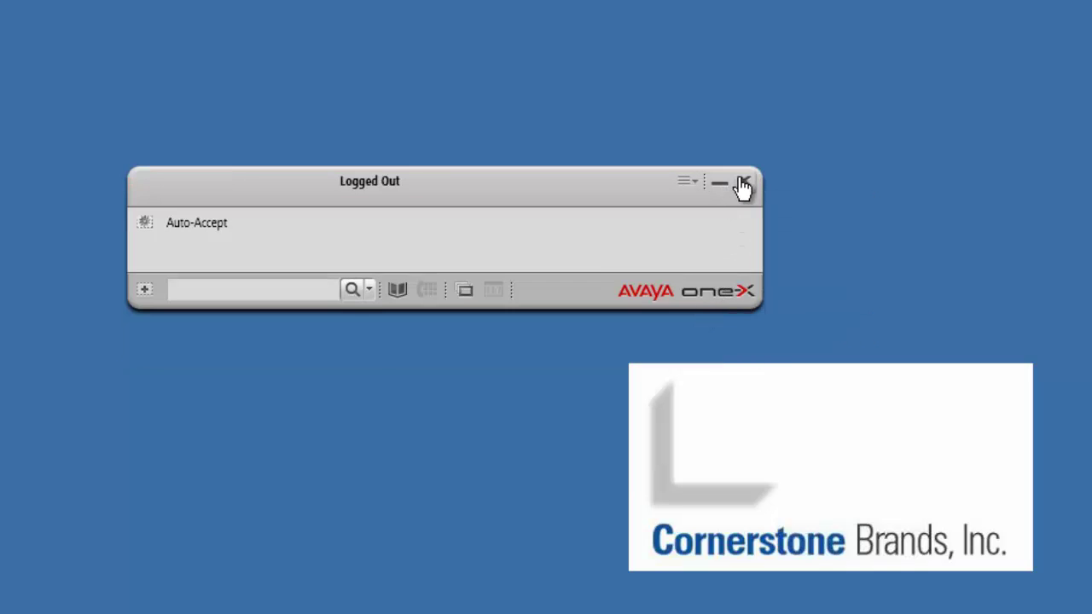